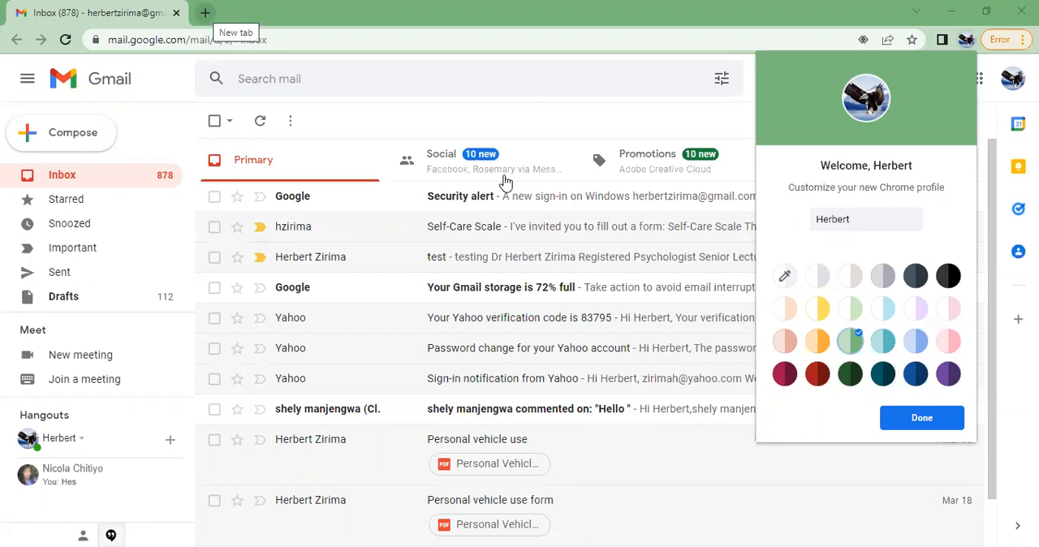
# Accept the Chrome profile customization and open Google Forms in a new browser tab
pyautogui.click(203, 14)
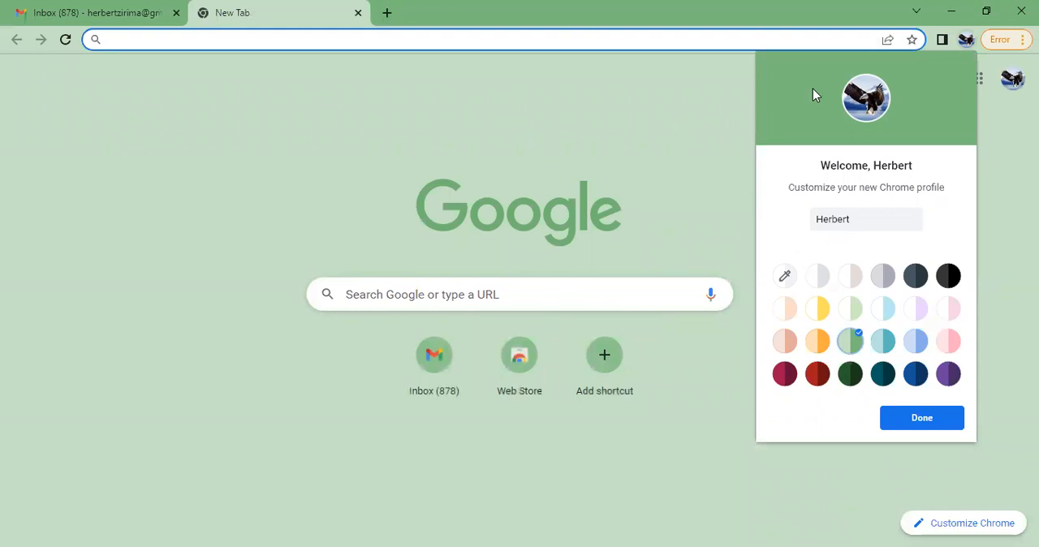
pyautogui.click(932, 422)
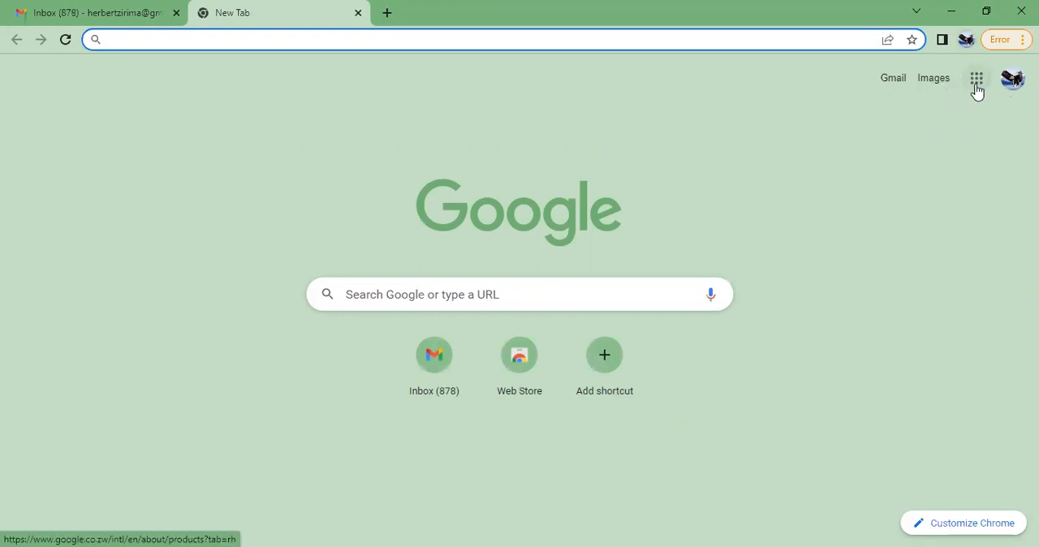
pyautogui.click(978, 91)
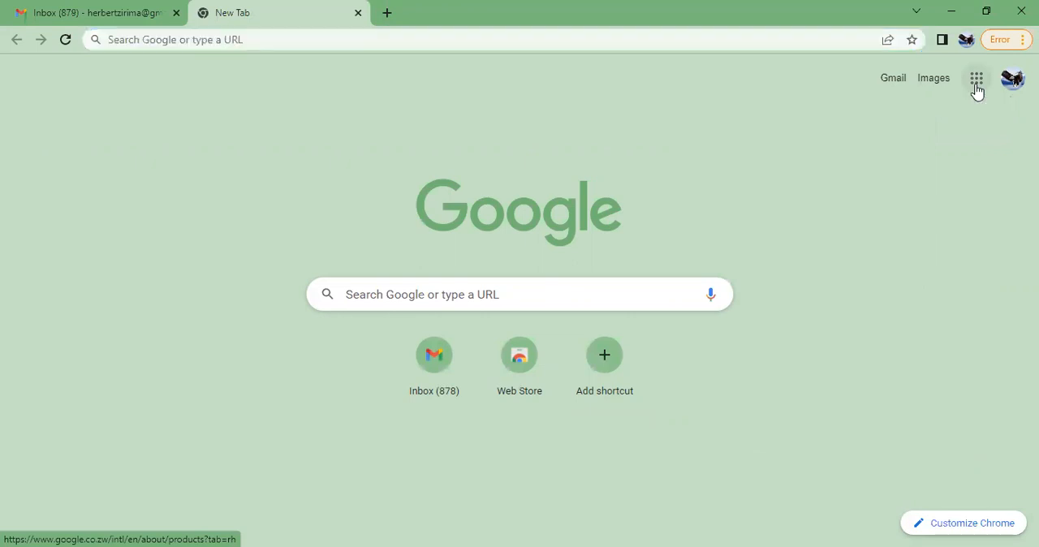
pyautogui.click(977, 92)
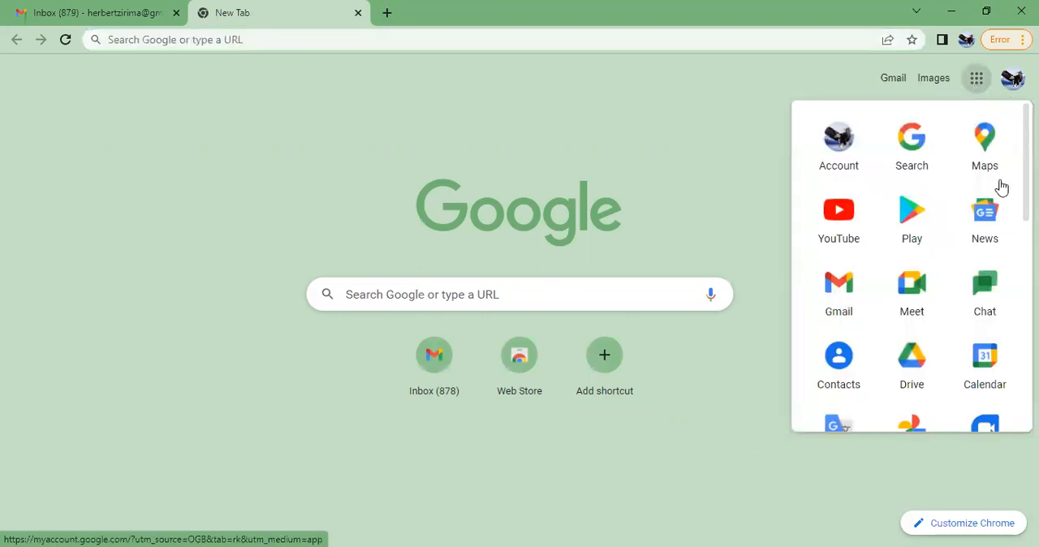
pyautogui.scroll(-3, 912, 268)
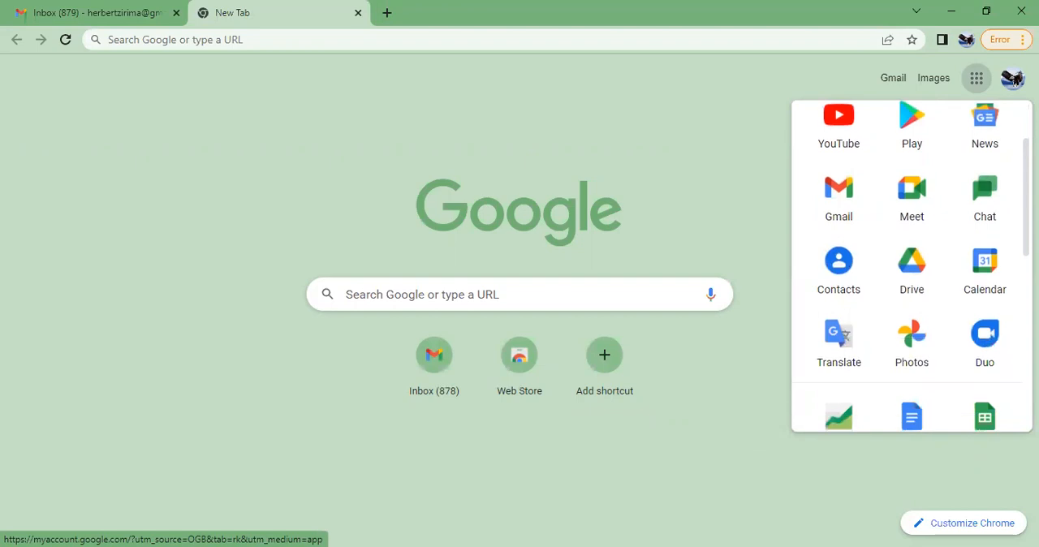
pyautogui.scroll(4, 912, 268)
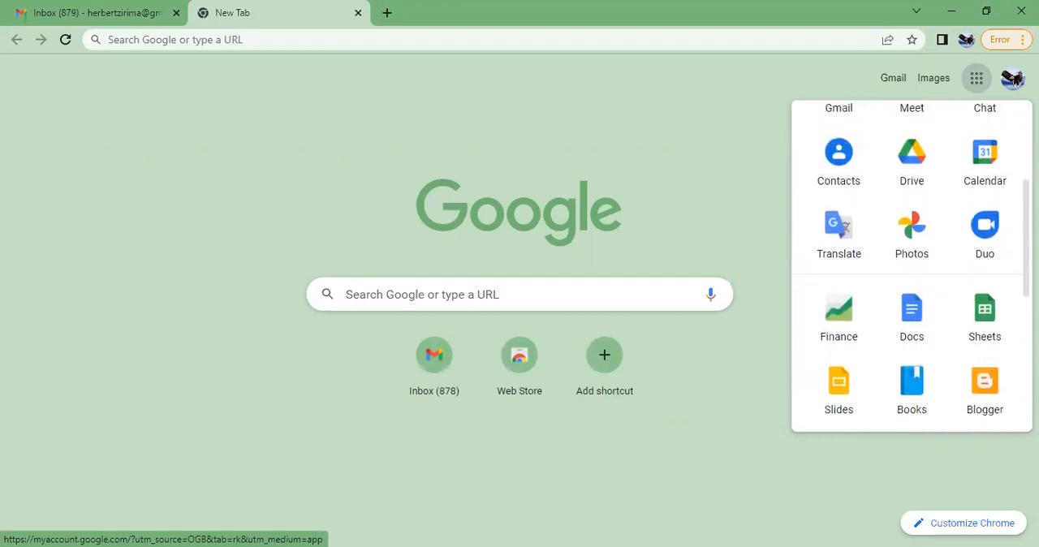
pyautogui.scroll(1, 912, 268)
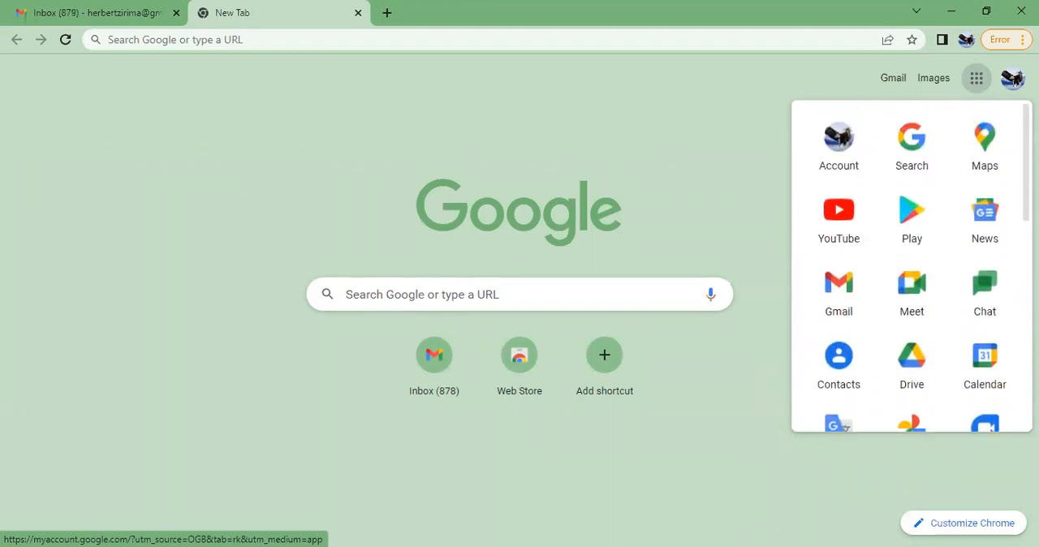
pyautogui.scroll(-5, 912, 268)
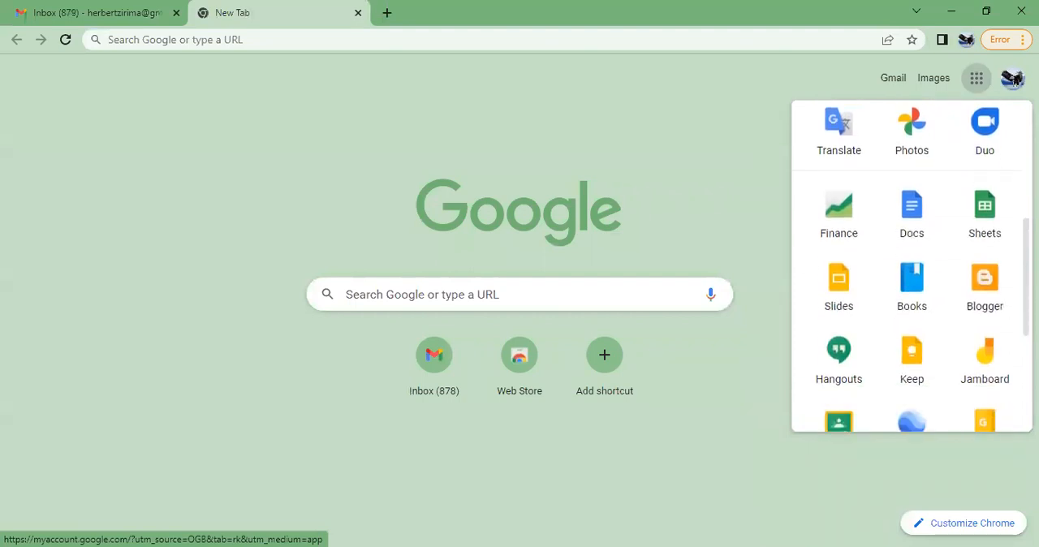
pyautogui.scroll(-2, 912, 268)
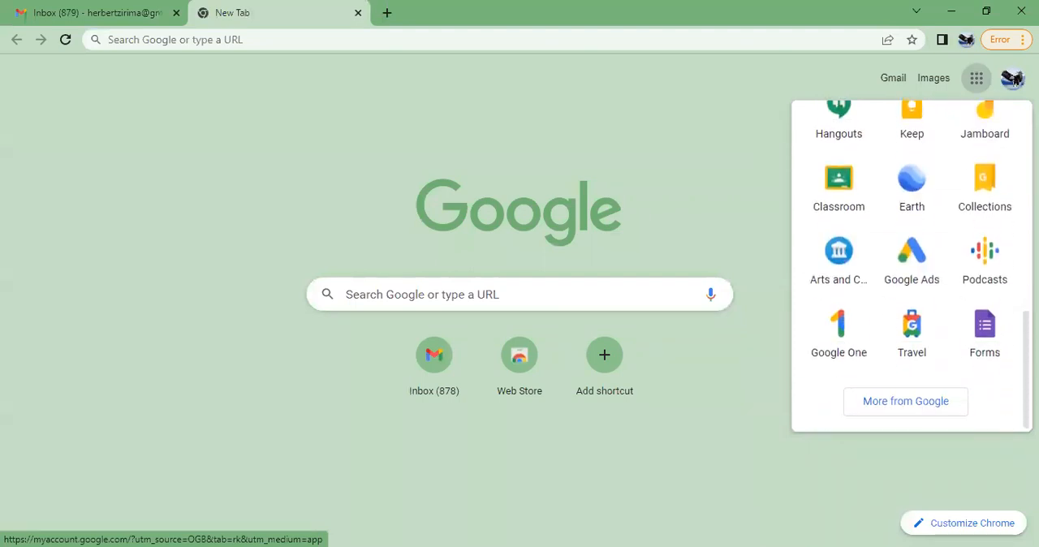
pyautogui.click(1000, 342)
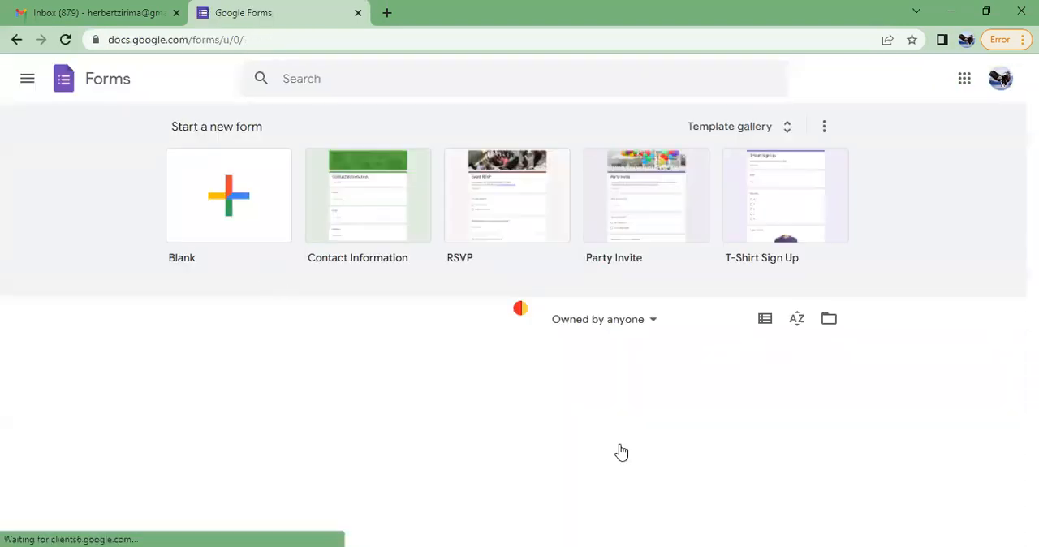
# Create a blank form and title it "Self-Care Scale"
pyautogui.click(233, 208)
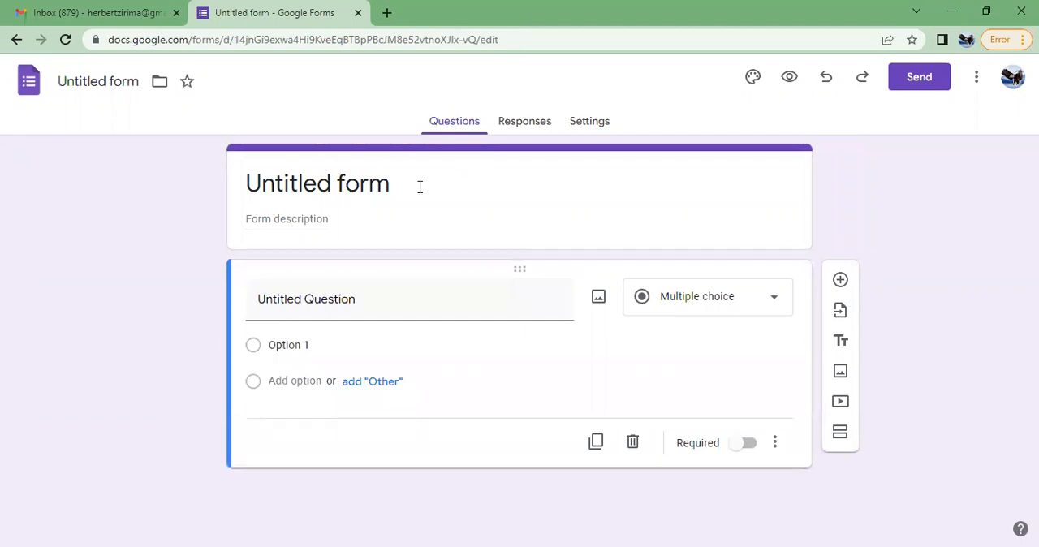
pyautogui.click(272, 189)
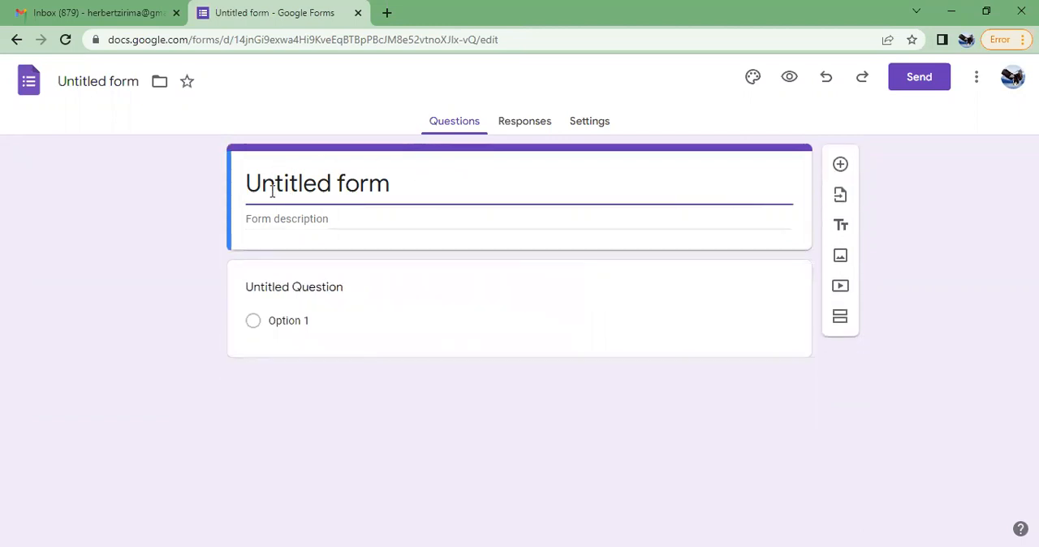
pyautogui.click(391, 187)
pyautogui.moveTo(390, 187); pyautogui.dragTo(241, 183)
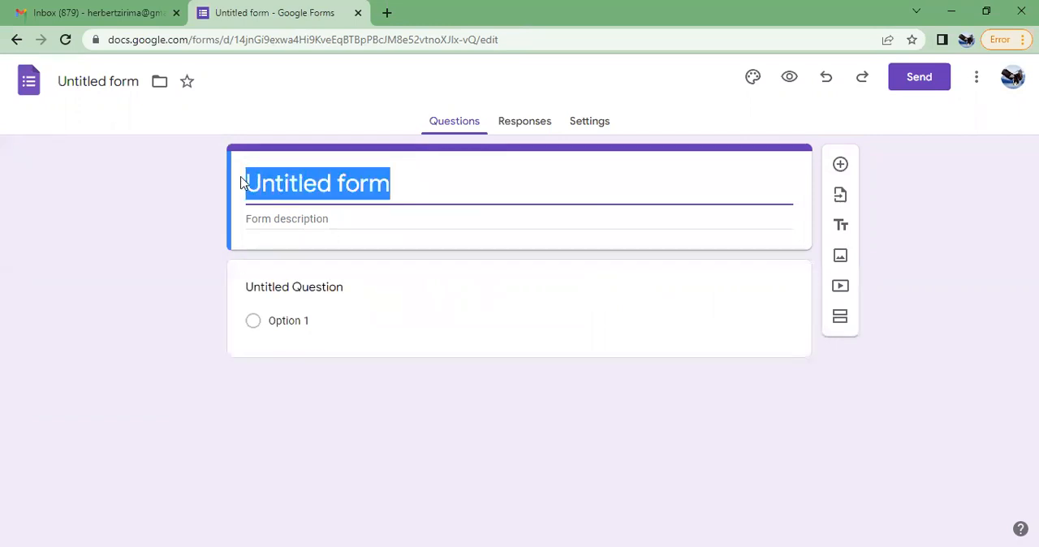
pyautogui.write('Self-Care Scale')
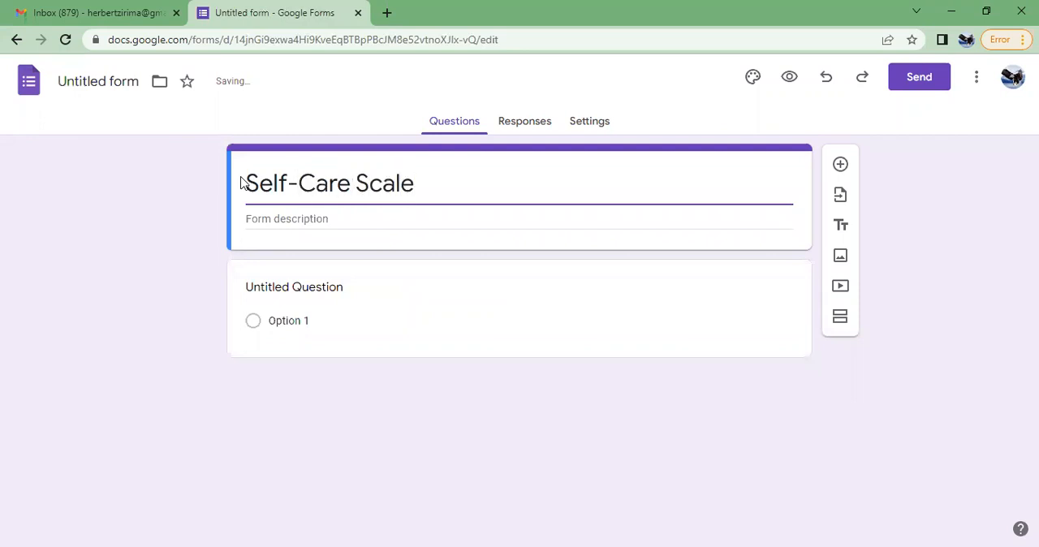
# Paste the form description "This form seeks to gauge your level of self-care. For each item (scenario) provide one response, either yes or no."
pyautogui.click(285, 215)
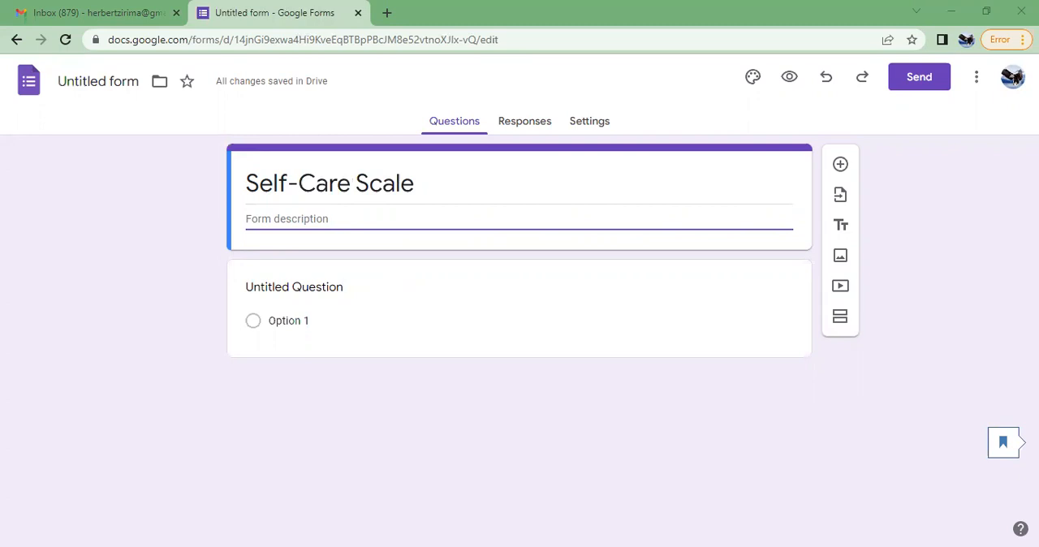
pyautogui.click(252, 214)
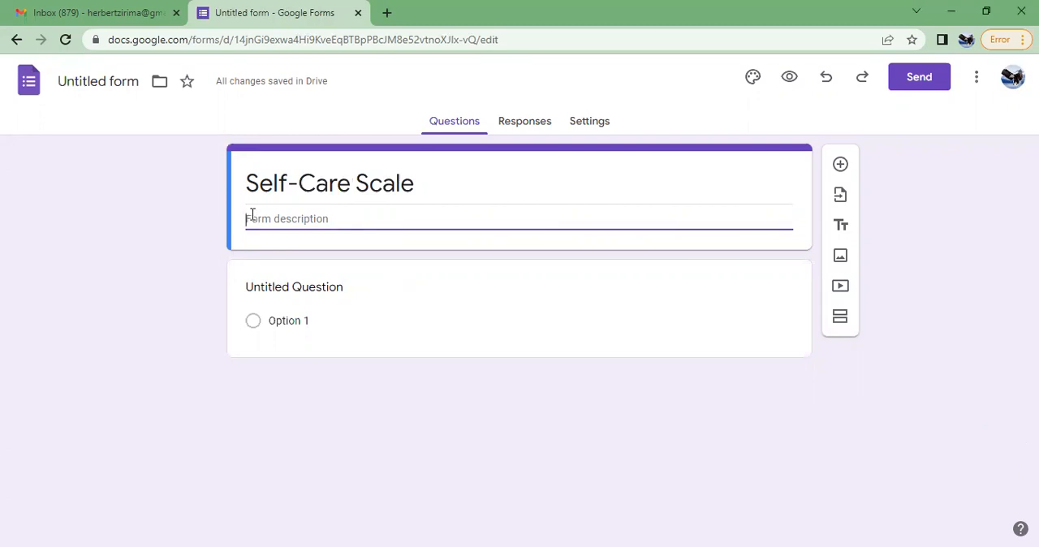
pyautogui.rightClick(252, 216)
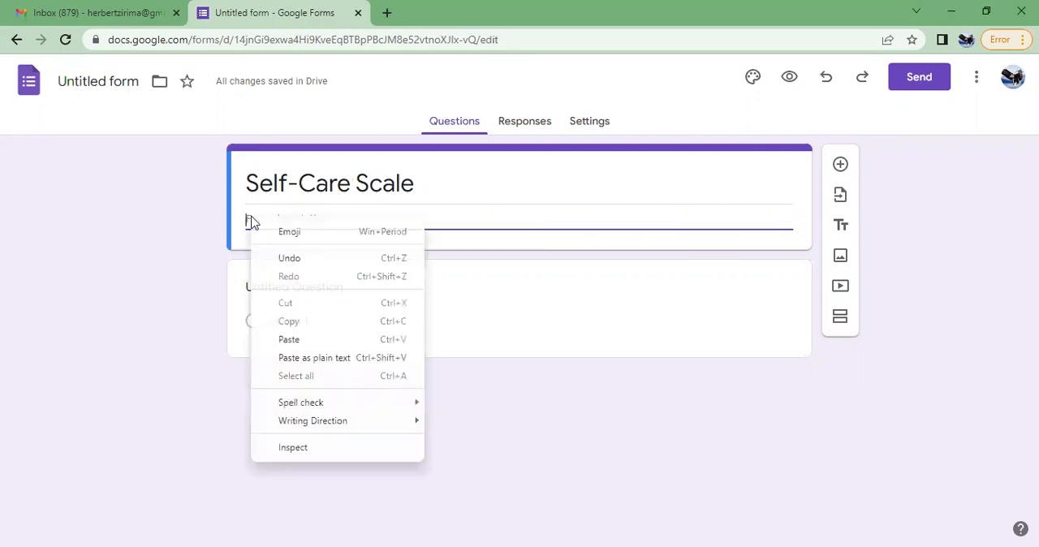
pyautogui.click(289, 339)
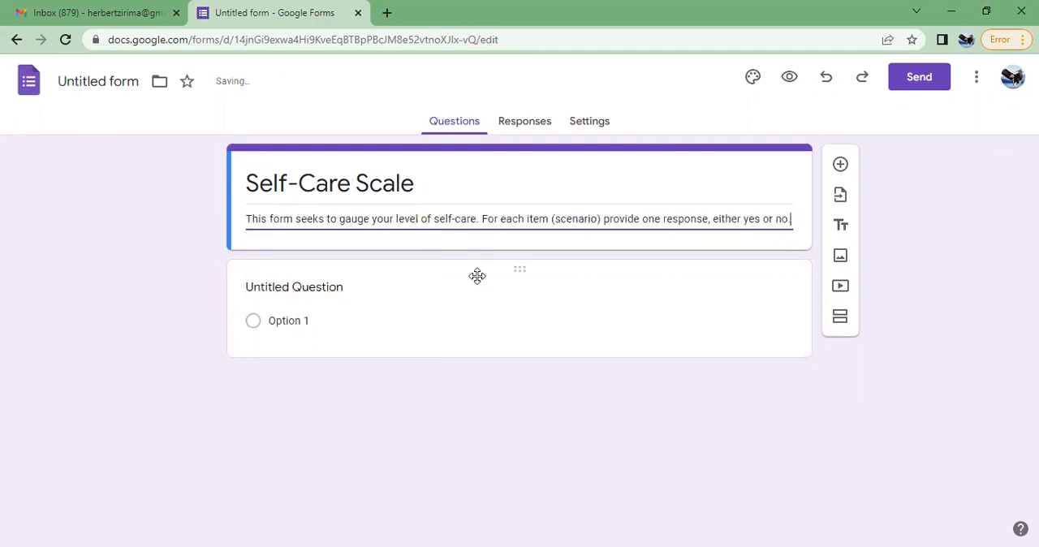
# Paste "I shut off my devices or notifications after work almost every day" as the first question and remove its pasted item number
pyautogui.click(325, 292)
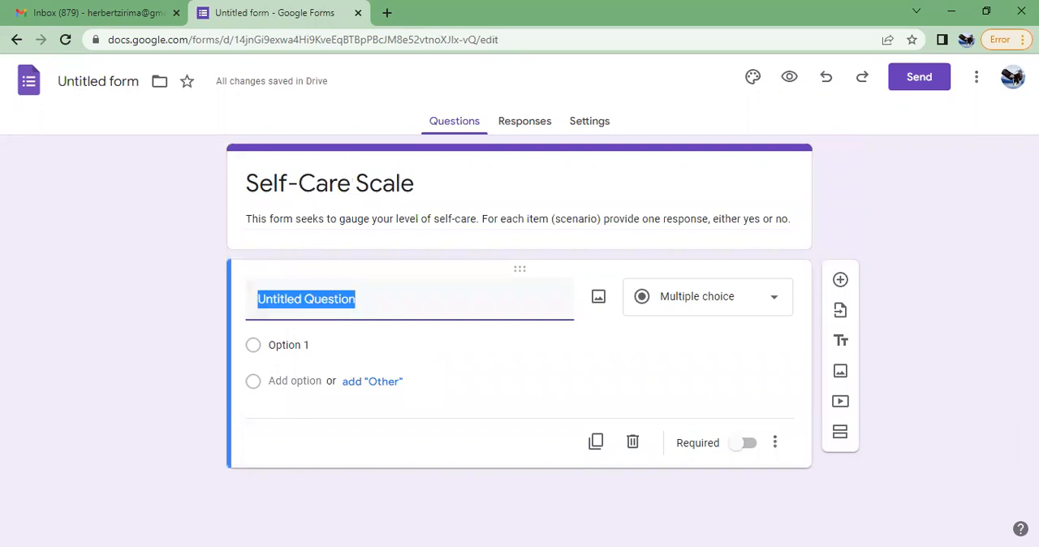
pyautogui.hotkey('alt', 'Tab')
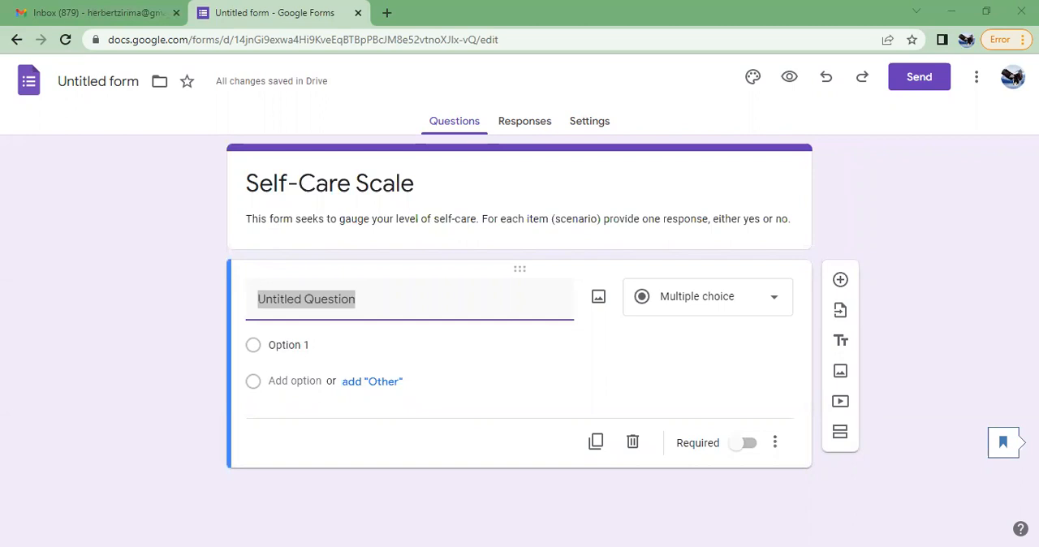
pyautogui.rightClick(278, 298)
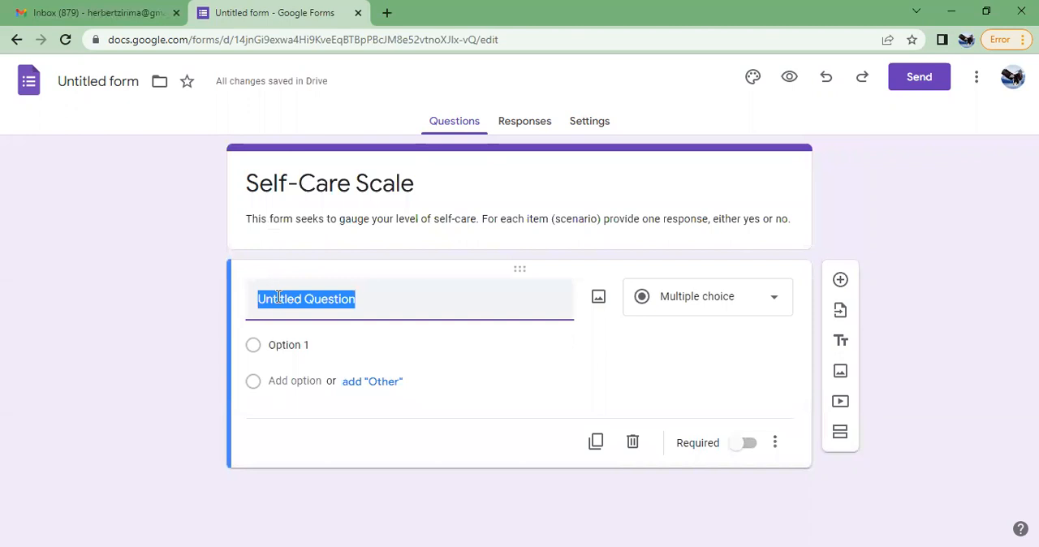
pyautogui.click(315, 128)
pyautogui.click(275, 298)
pyautogui.press('BackSpace')
pyautogui.press('BackSpace')
pyautogui.press('BackSpace')
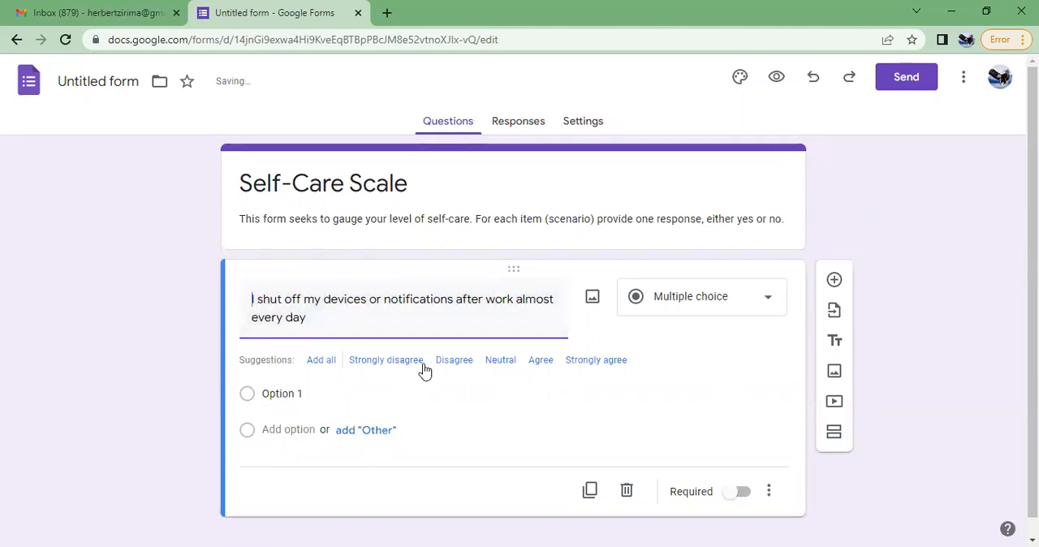
# Give the first question the answer options Yes and No and make it required
pyautogui.click(282, 392)
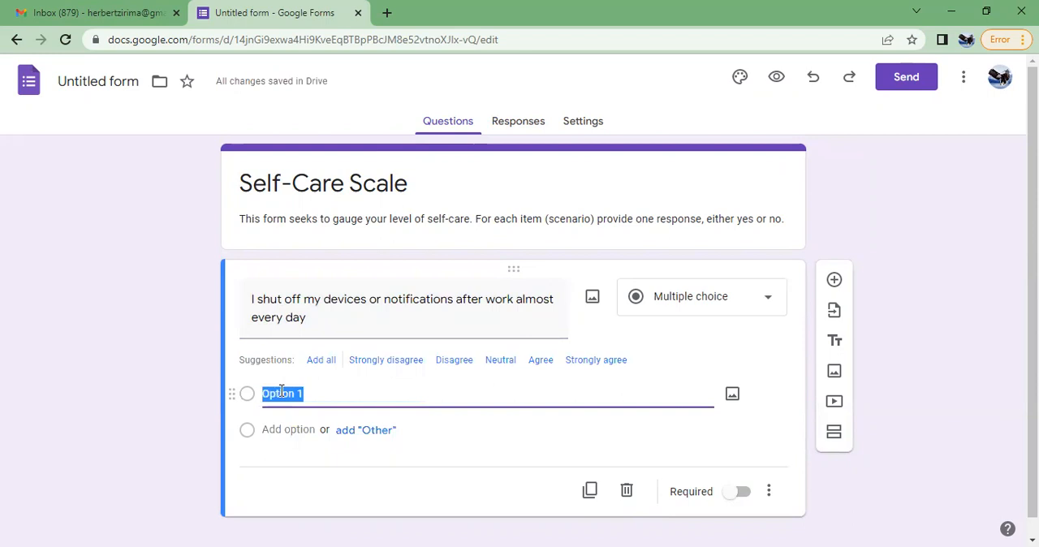
pyautogui.write('Yes')
pyautogui.click(308, 429)
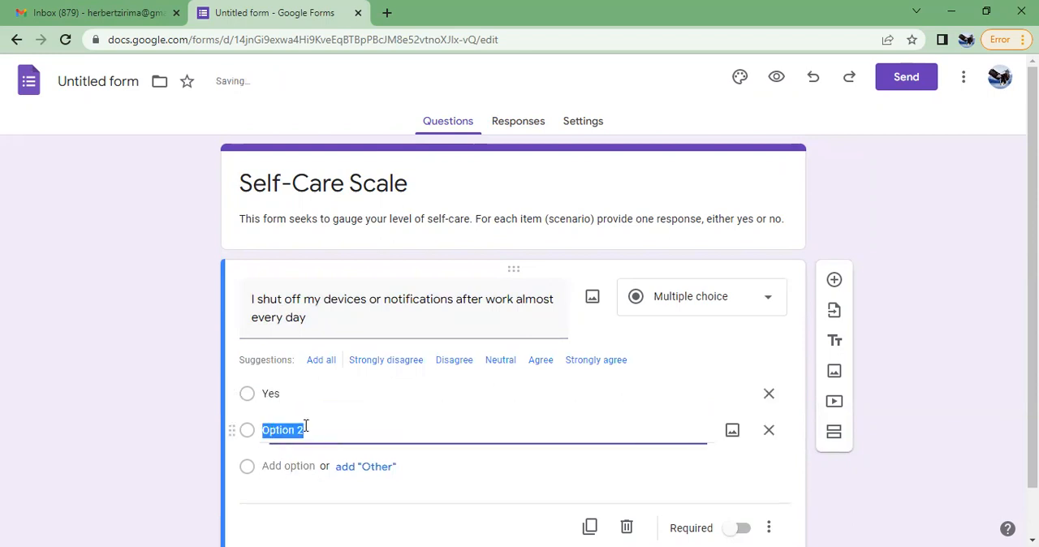
pyautogui.write('No')
pyautogui.click(174, 396)
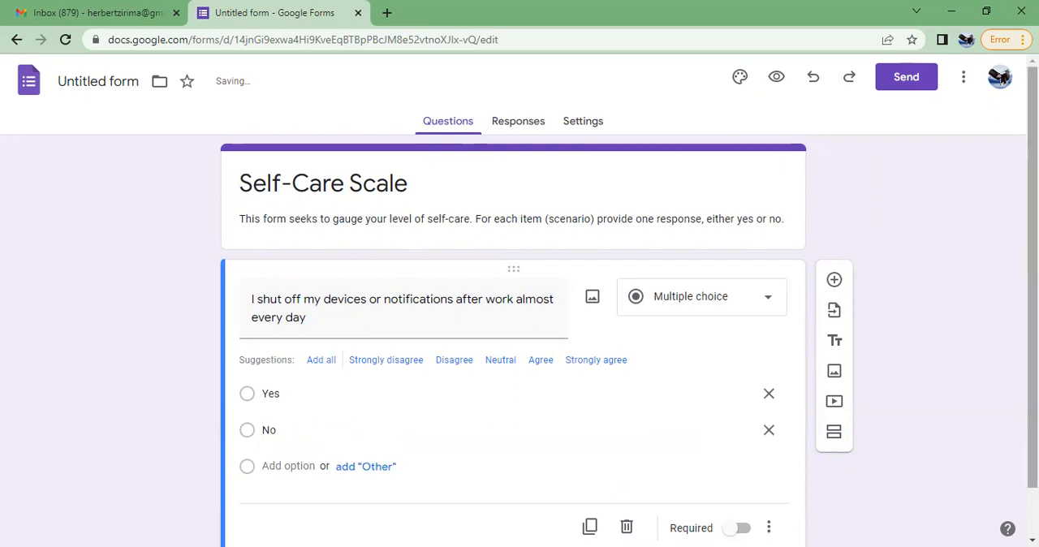
pyautogui.scroll(-1, 910, 316)
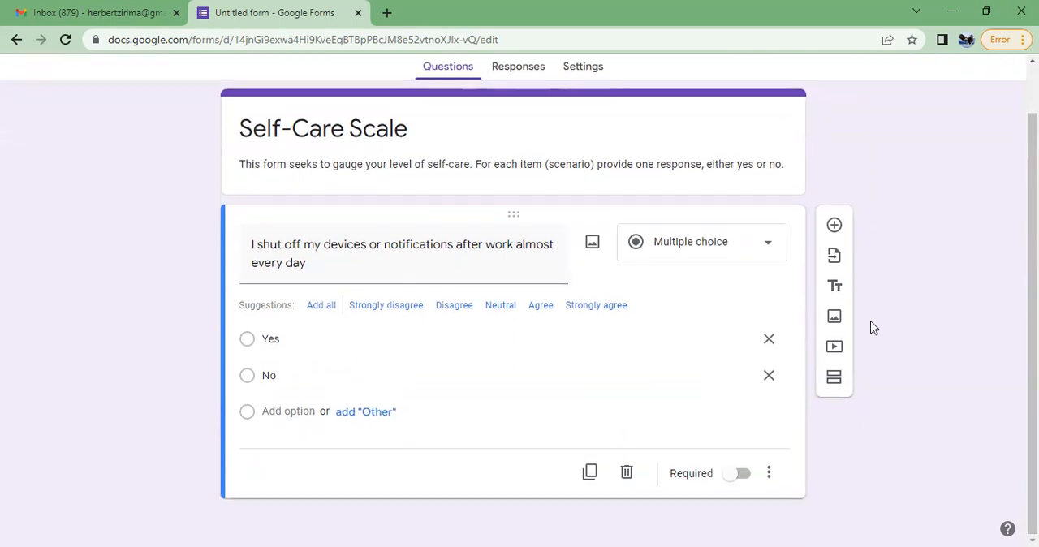
pyautogui.click(739, 473)
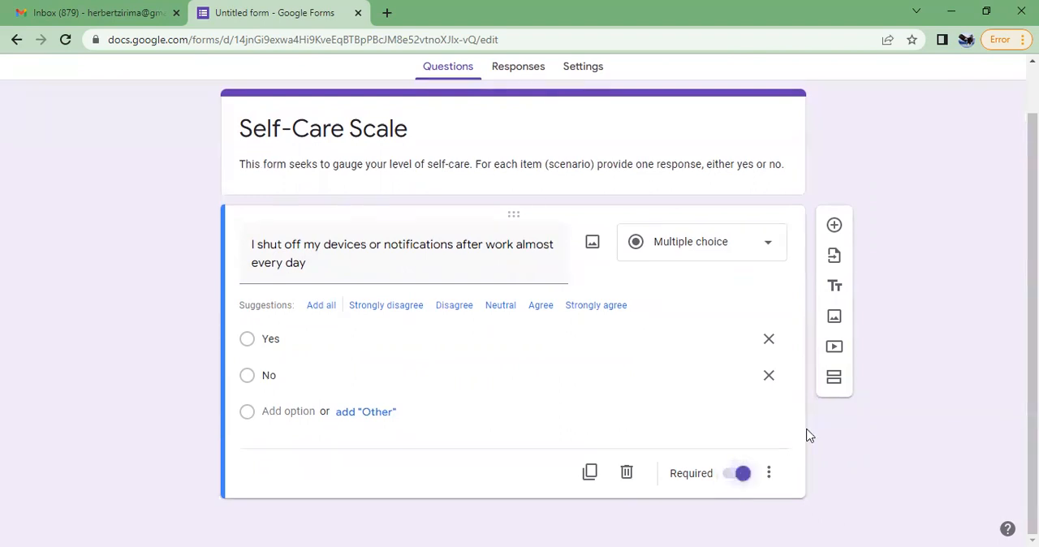
# Add a second question with the pasted text "I exercise at least 3 times per week", removing its item number
pyautogui.click(835, 227)
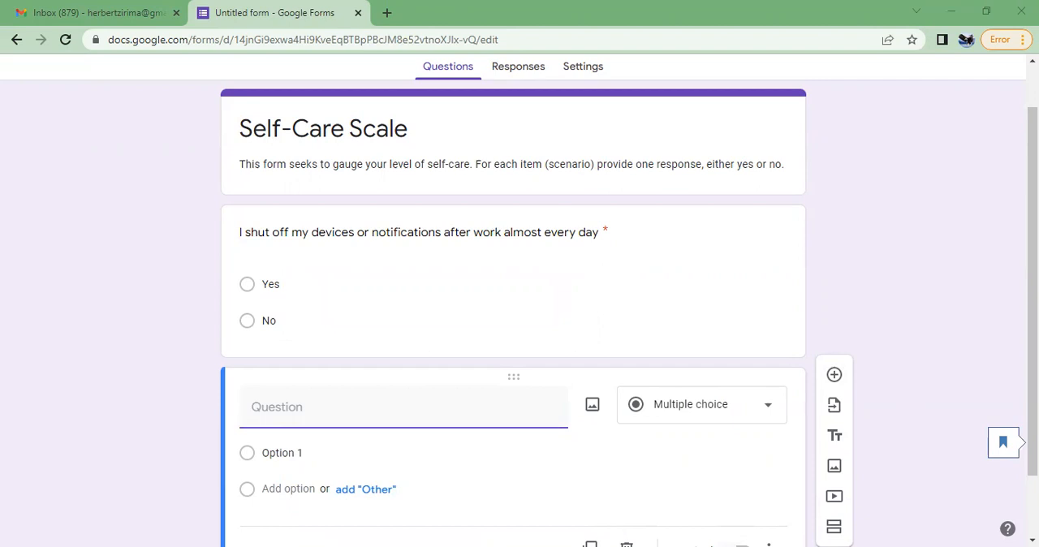
pyautogui.rightClick(260, 406)
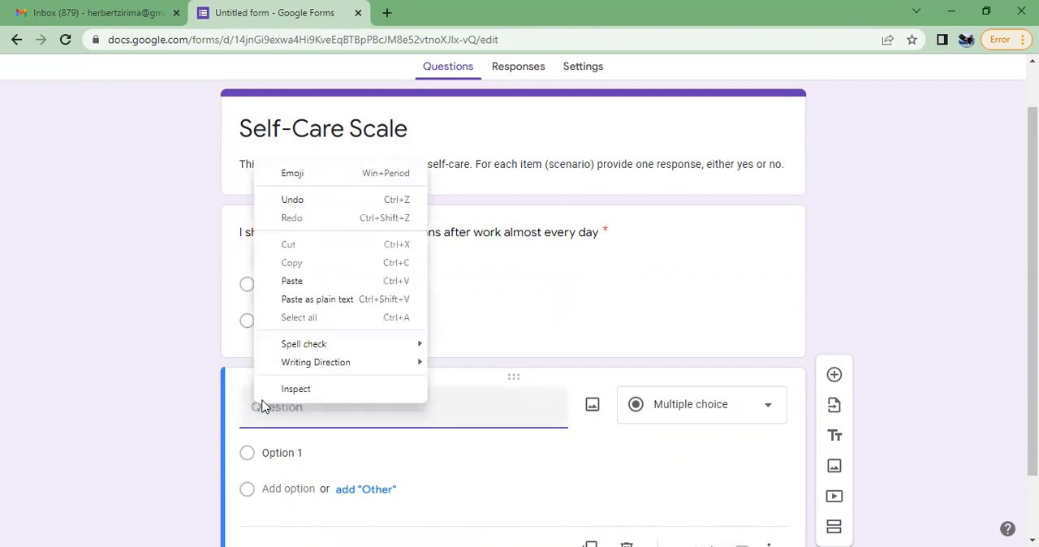
pyautogui.click(333, 280)
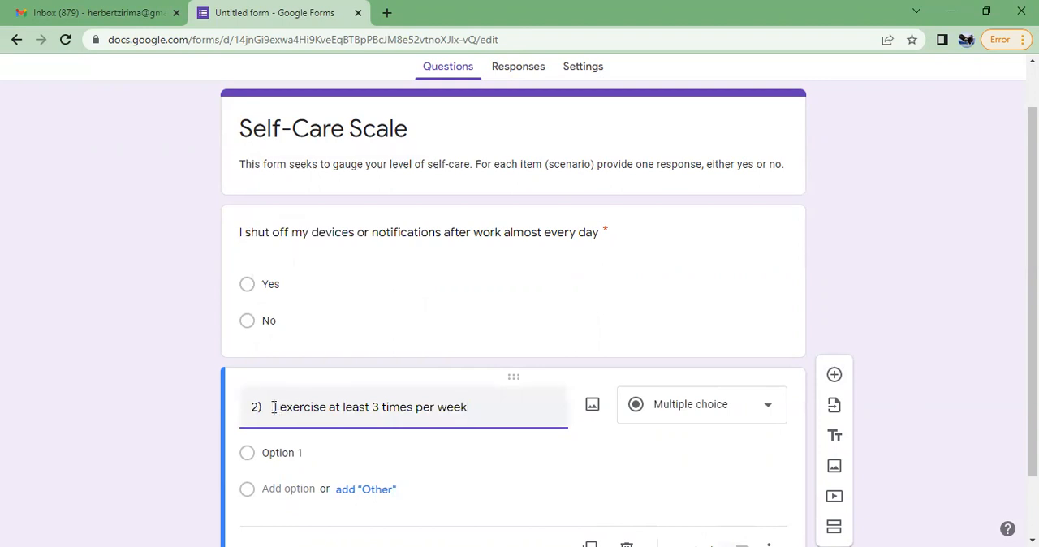
pyautogui.click(274, 406)
pyautogui.press('BackSpace')
pyautogui.press('BackSpace')
pyautogui.press('BackSpace')
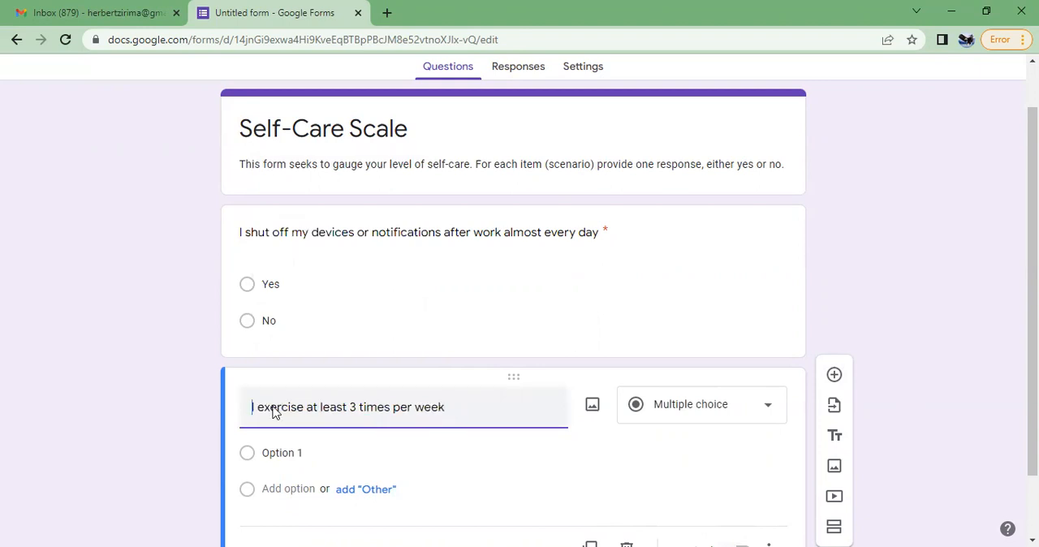
# Give the exercise question the answer options Yes and No
pyautogui.click(293, 454)
pyautogui.write('Yes')
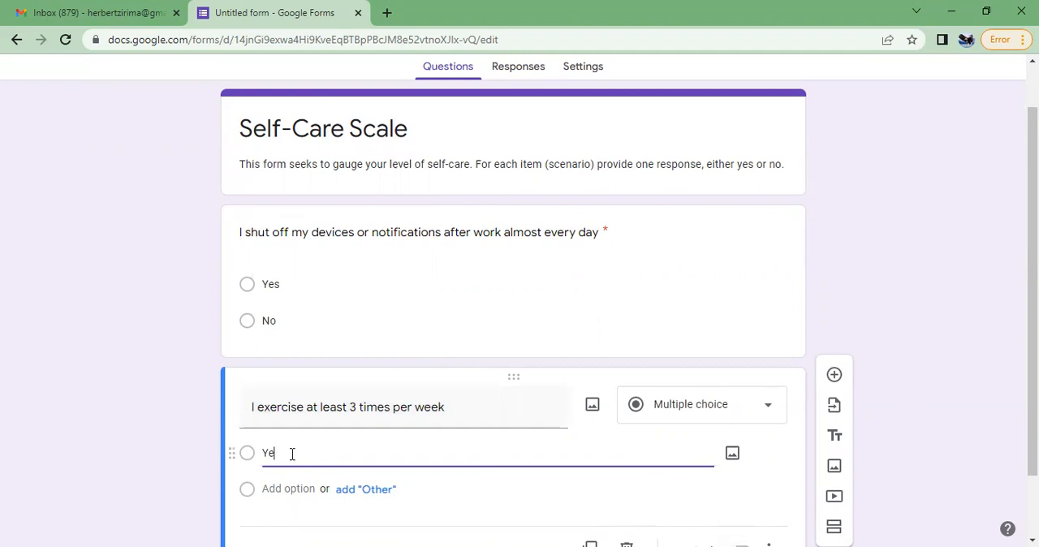
pyautogui.click(286, 500)
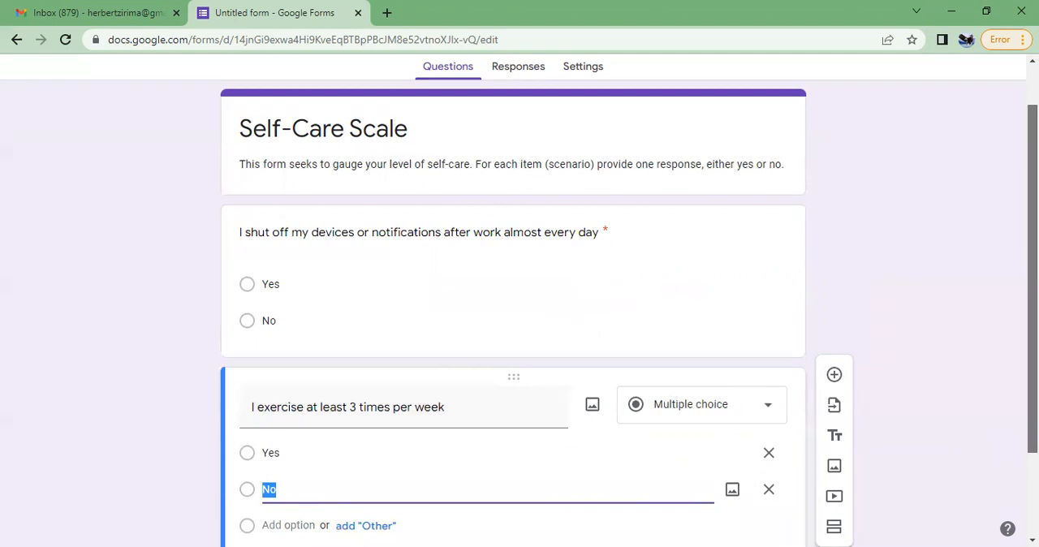
pyautogui.scroll(-2, 1033, 277)
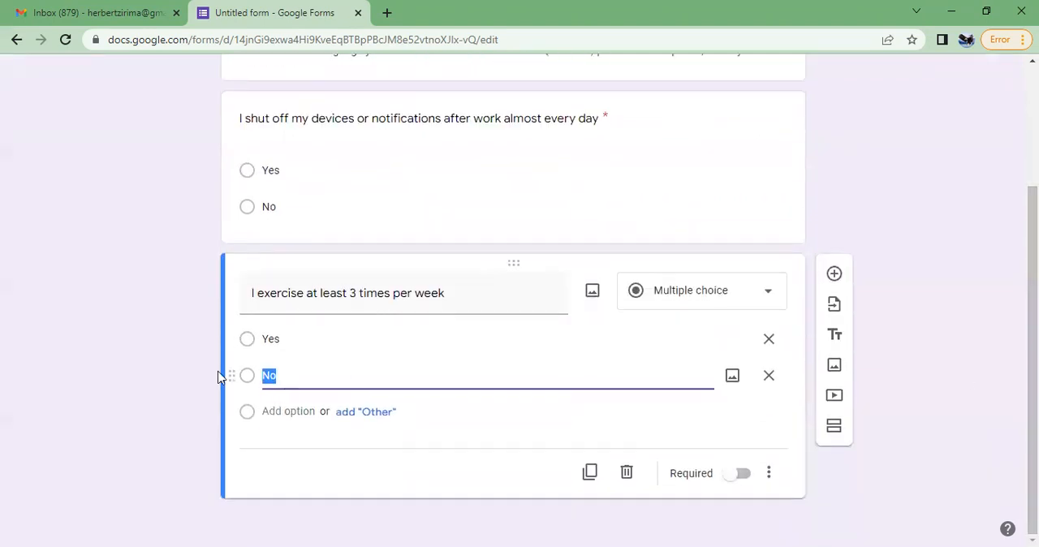
# Make the exercise question required and turn the form into a quiz
pyautogui.click(731, 481)
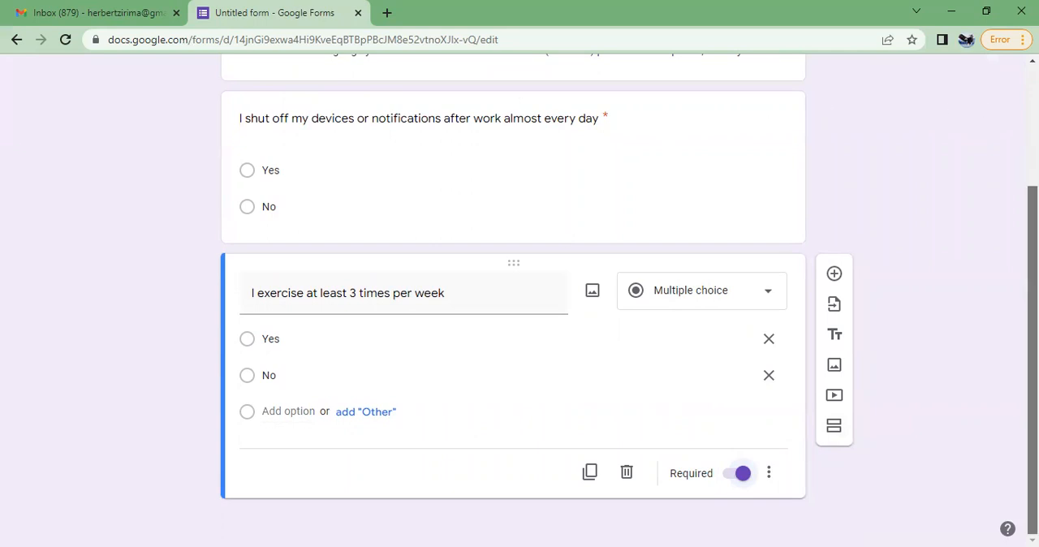
pyautogui.scroll(2, 842, 106)
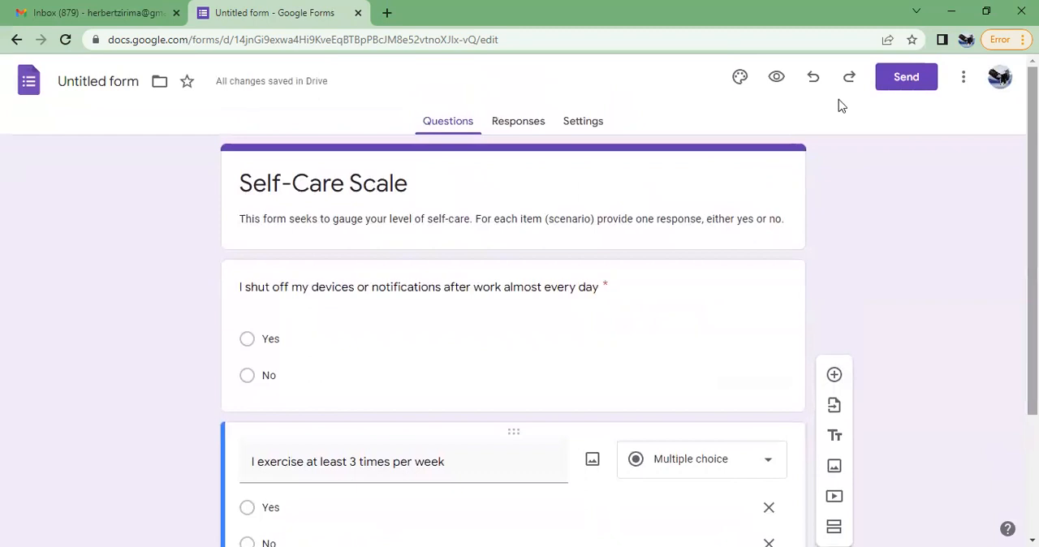
pyautogui.click(590, 121)
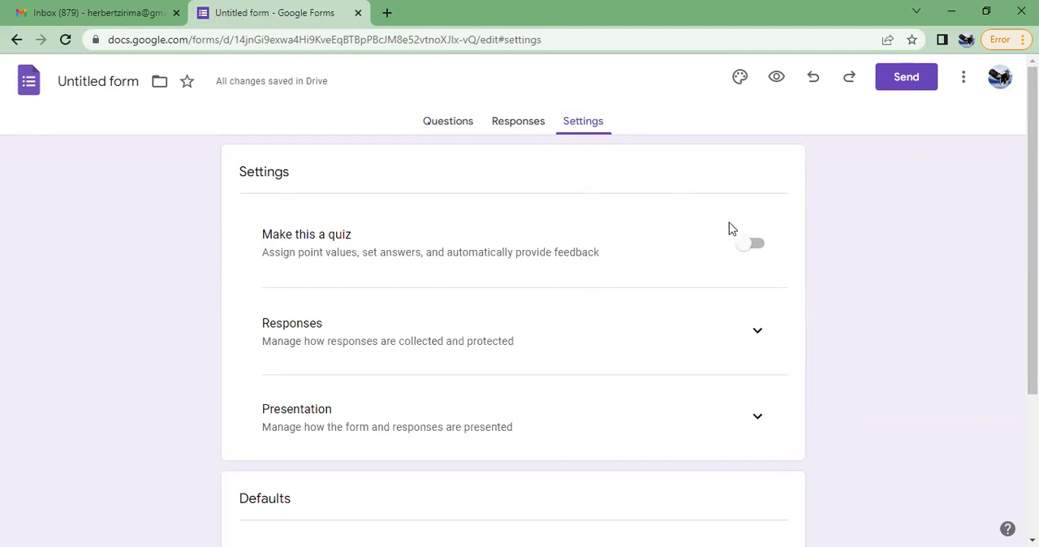
pyautogui.click(743, 244)
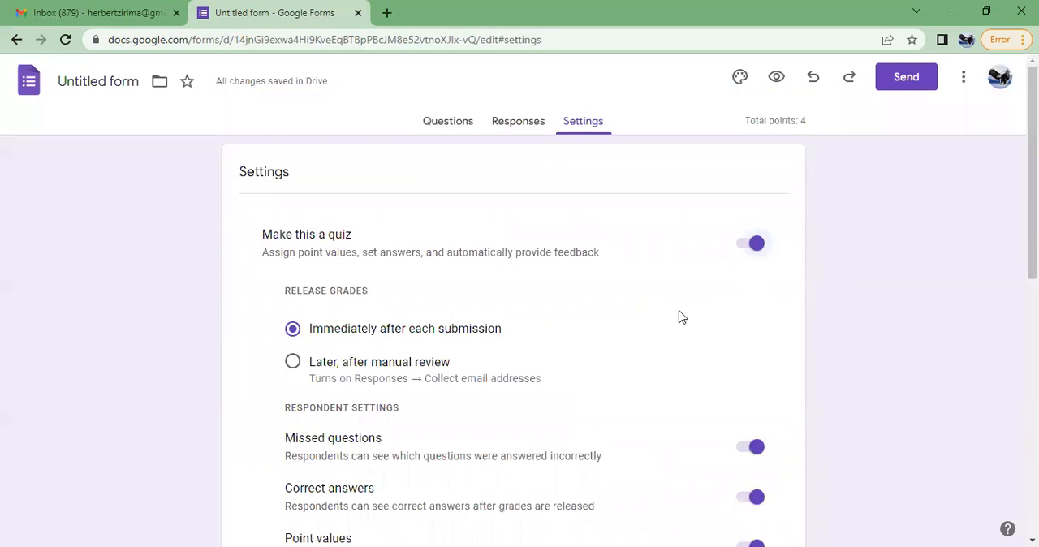
# Review the quiz's grade release, respondent and default point settings, along with the options for collecting responses
pyautogui.keyDown('ctrl'); pyautogui.scroll(3, 680, 316); pyautogui.keyUp('ctrl')
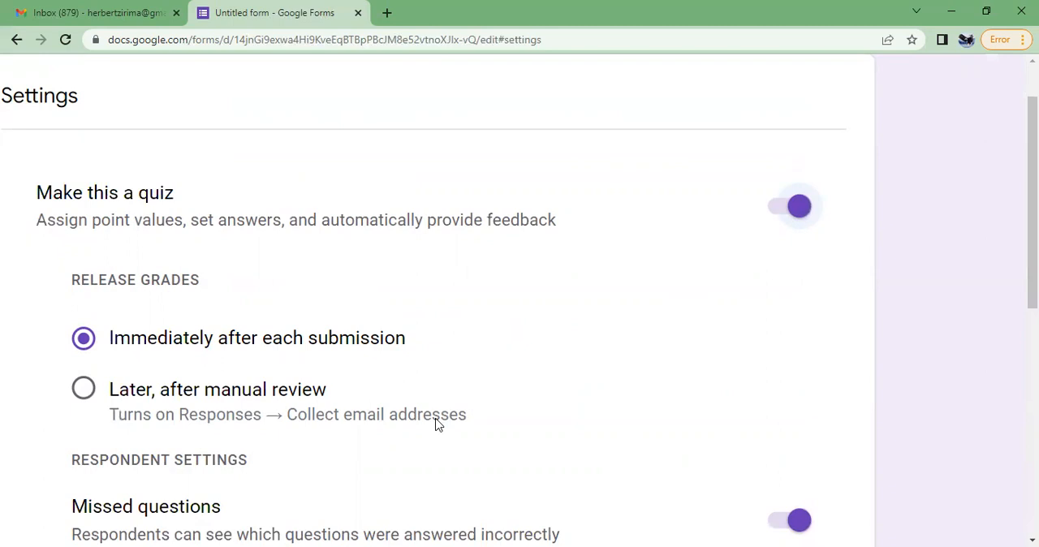
pyautogui.moveTo(1033, 179); pyautogui.dragTo(1033, 251)
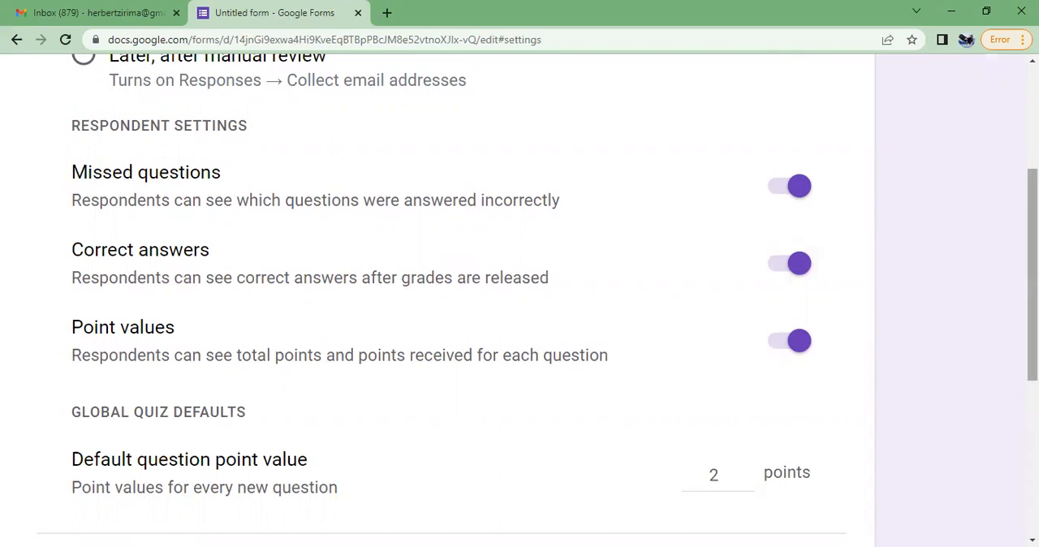
pyautogui.moveTo(1032, 268); pyautogui.dragTo(1032, 298)
pyautogui.scroll(-2, 520, 308)
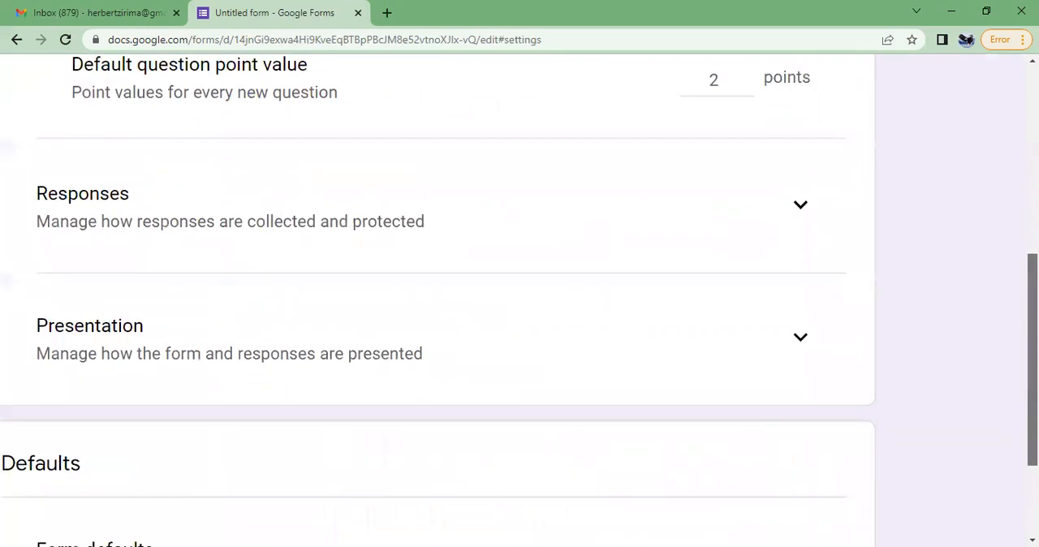
pyautogui.scroll(-3, 519, 309)
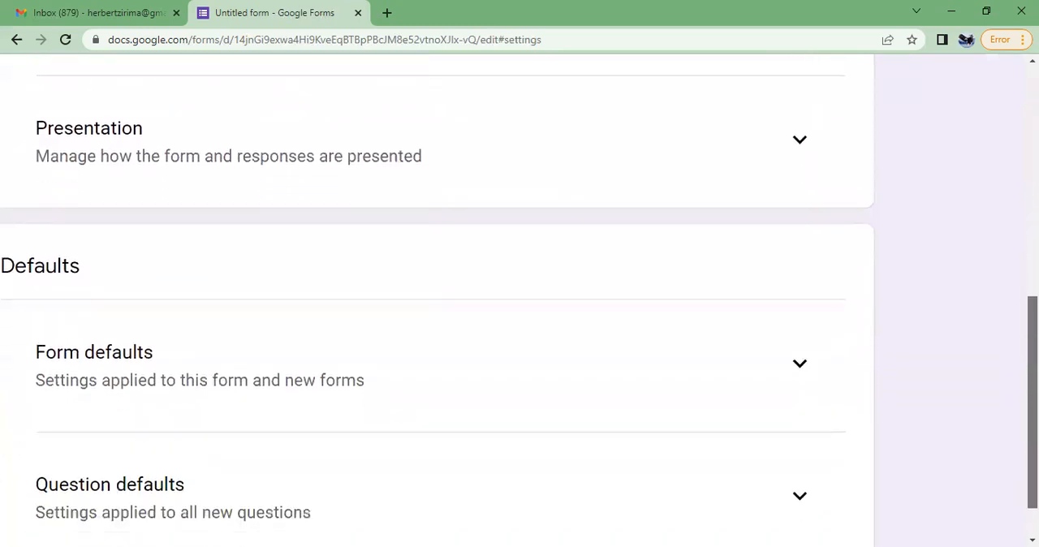
pyautogui.scroll(5, 520, 308)
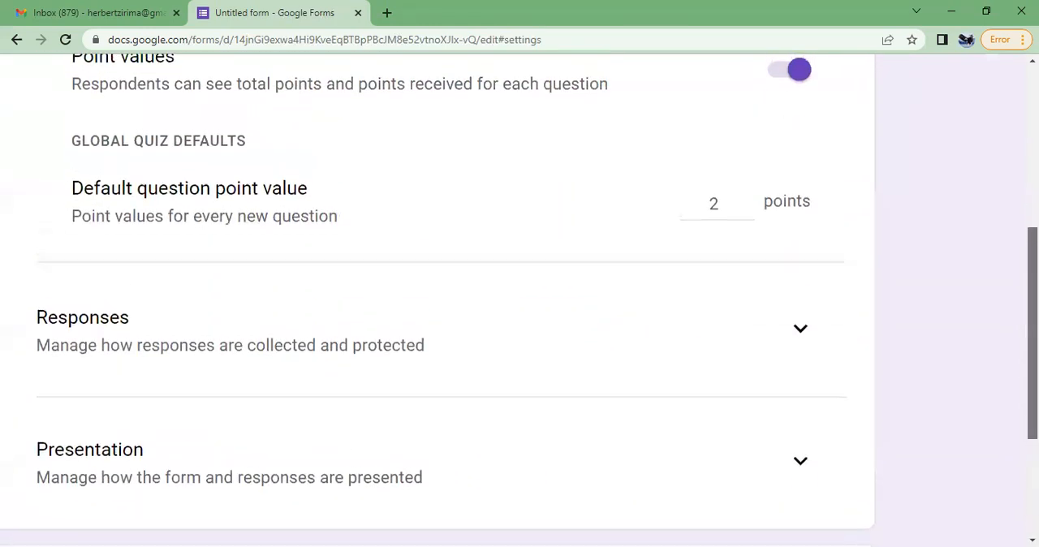
pyautogui.click(800, 336)
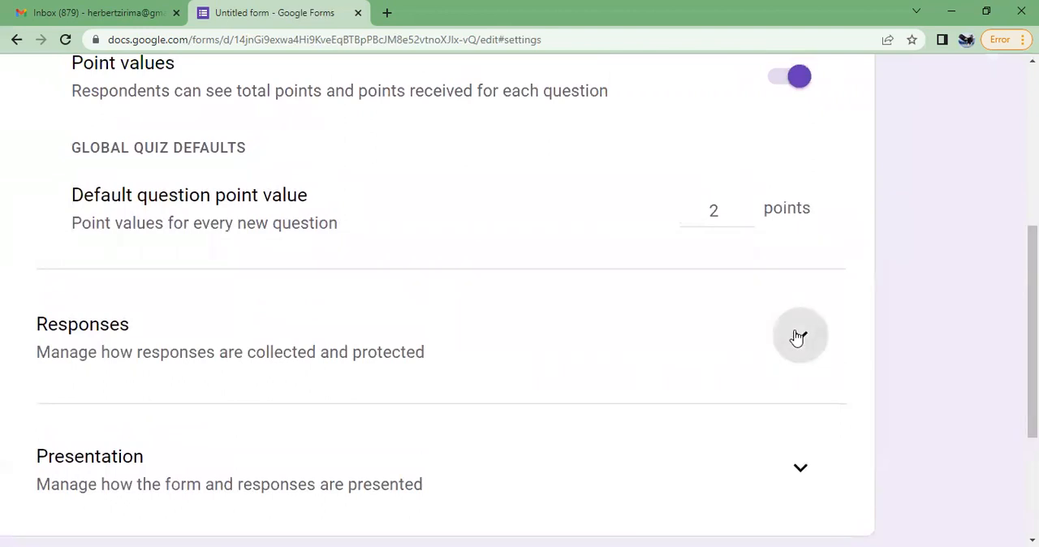
pyautogui.scroll(-4, 519, 309)
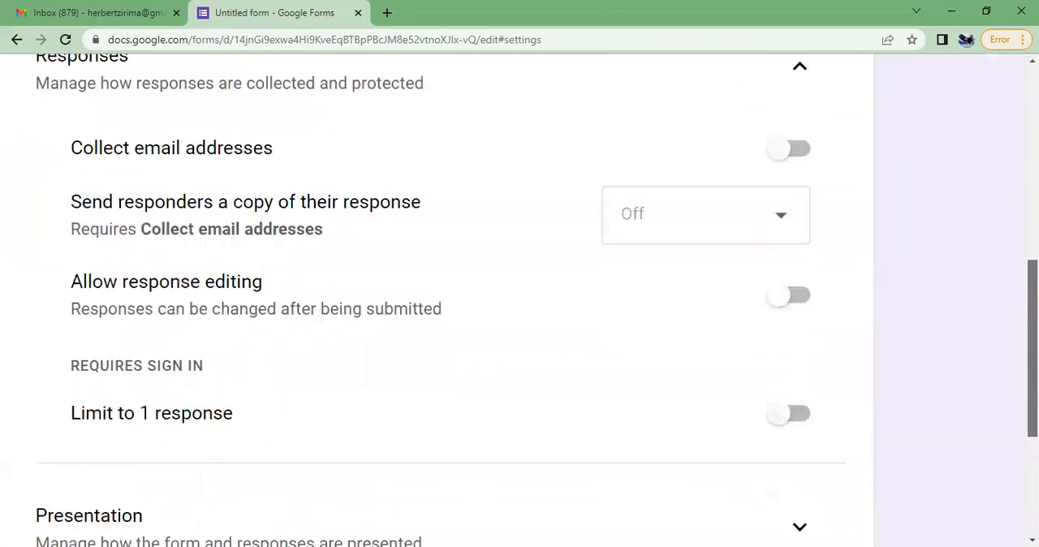
pyautogui.scroll(-1, 520, 301)
pyautogui.scroll(1, 520, 301)
pyautogui.scroll(10, 520, 293)
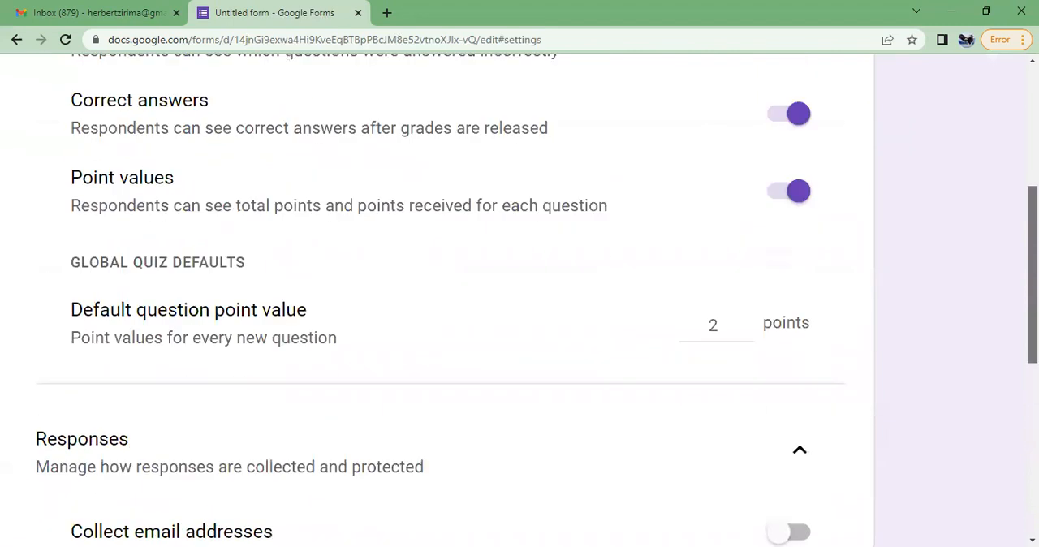
pyautogui.scroll(-5, 761, 306)
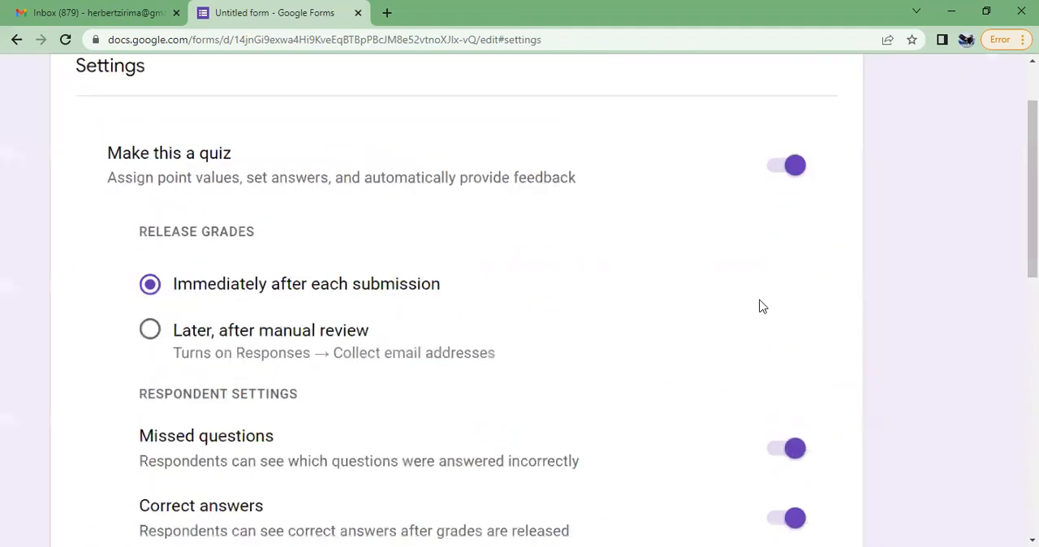
pyautogui.scroll(2, 520, 300)
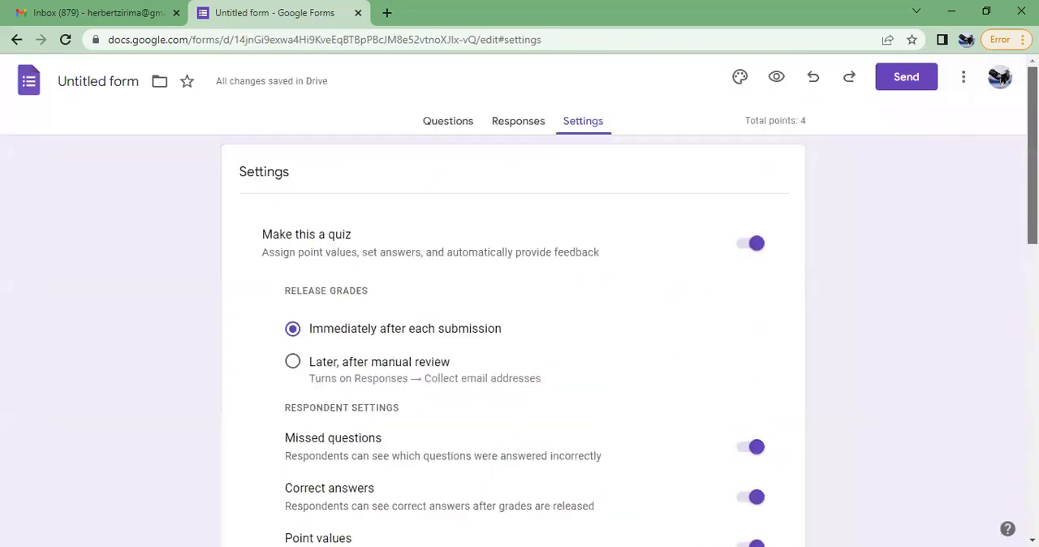
# Return to the form's questions and mark Yes as the correct answer to the question about shutting off devices
pyautogui.click(457, 123)
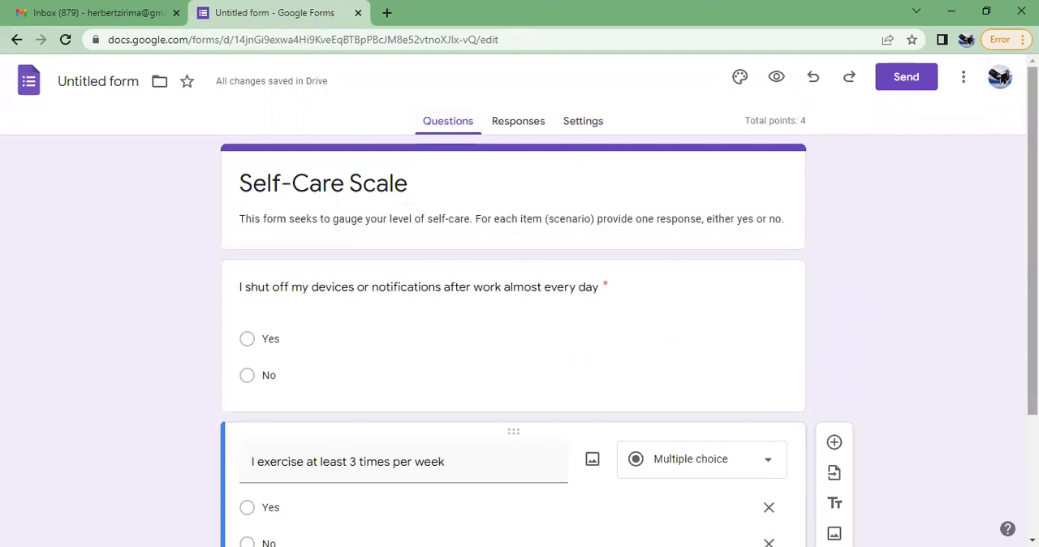
pyautogui.scroll(-2, 520, 300)
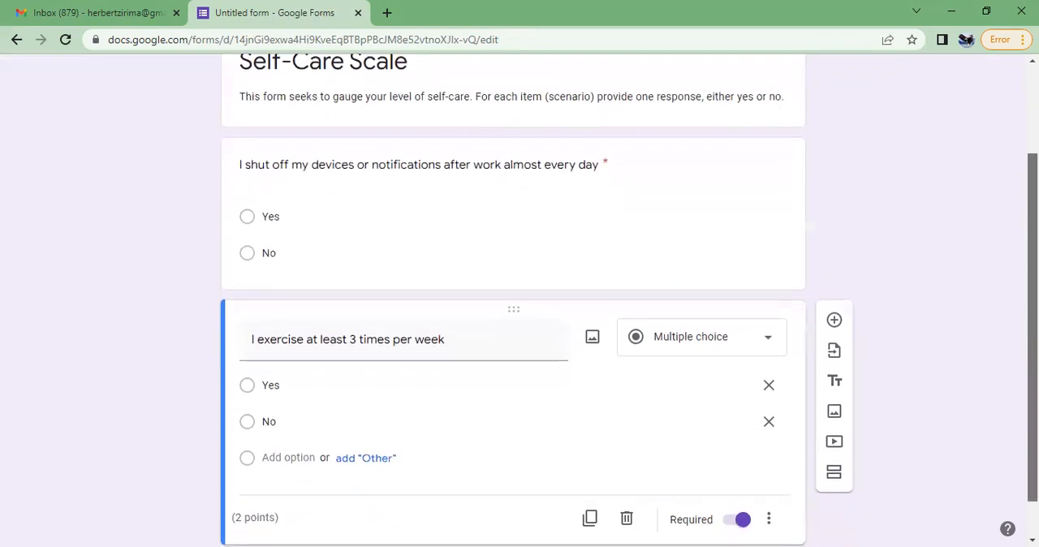
pyautogui.scroll(1, 626, 255)
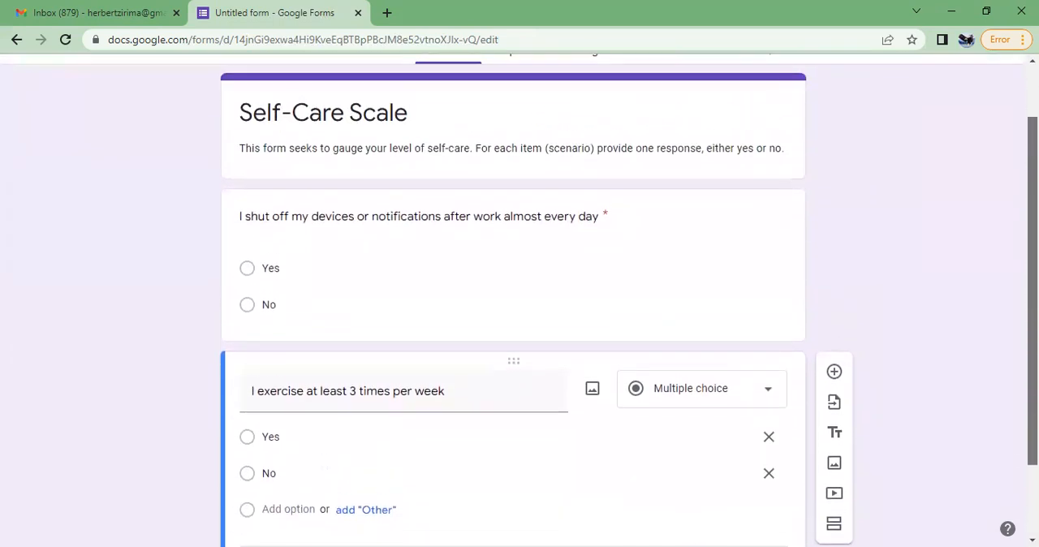
pyautogui.click(485, 284)
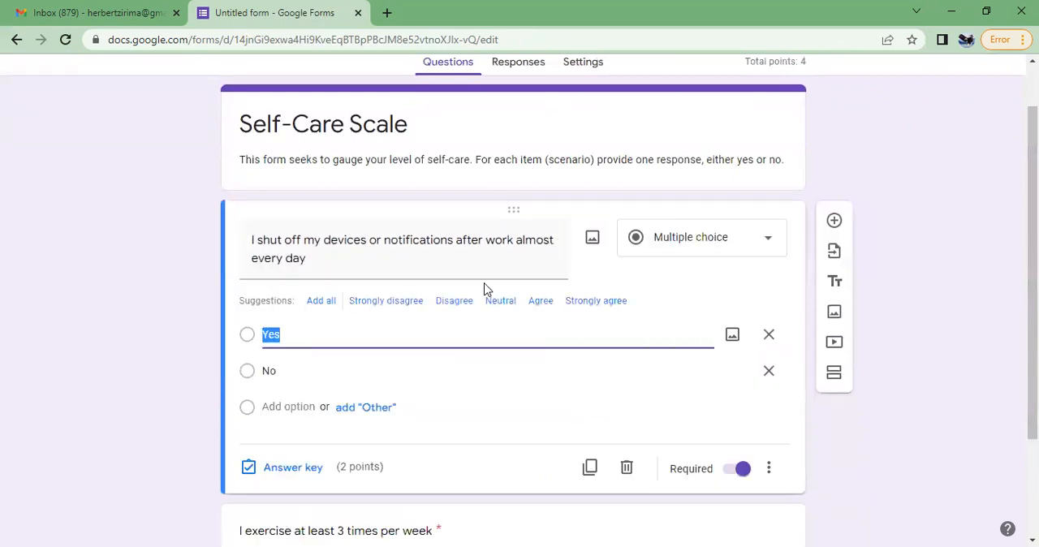
pyautogui.click(269, 469)
pyautogui.click(255, 320)
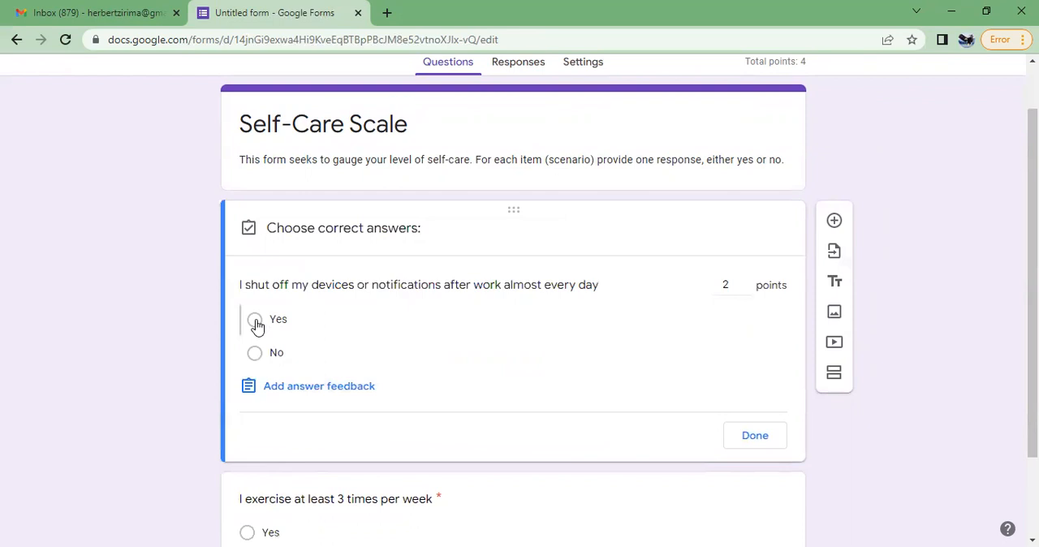
pyautogui.click(770, 441)
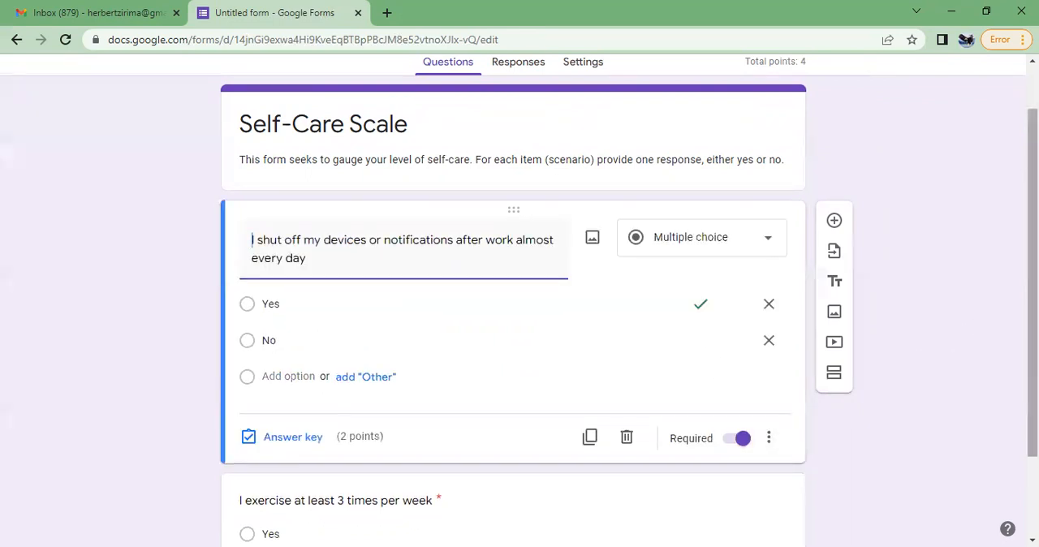
# Add a new blank question below the exercise question
pyautogui.moveTo(1033, 305); pyautogui.dragTo(1033, 382)
pyautogui.click(463, 451)
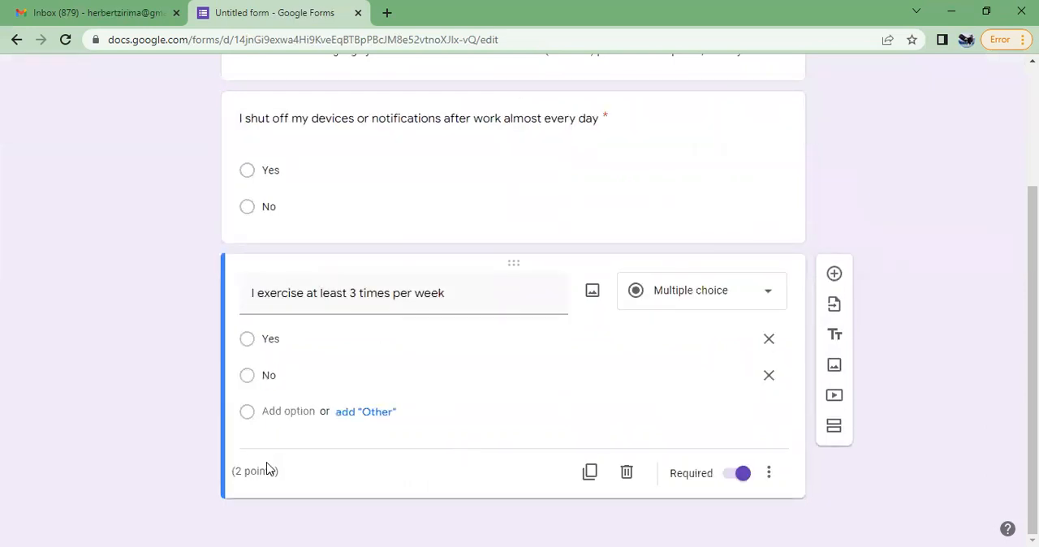
pyautogui.click(835, 274)
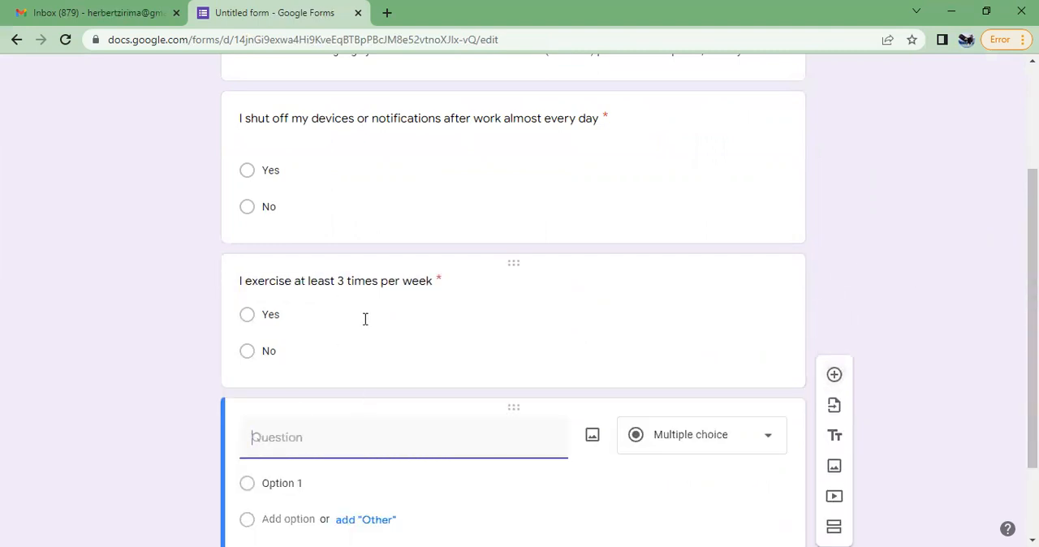
pyautogui.click(440, 282)
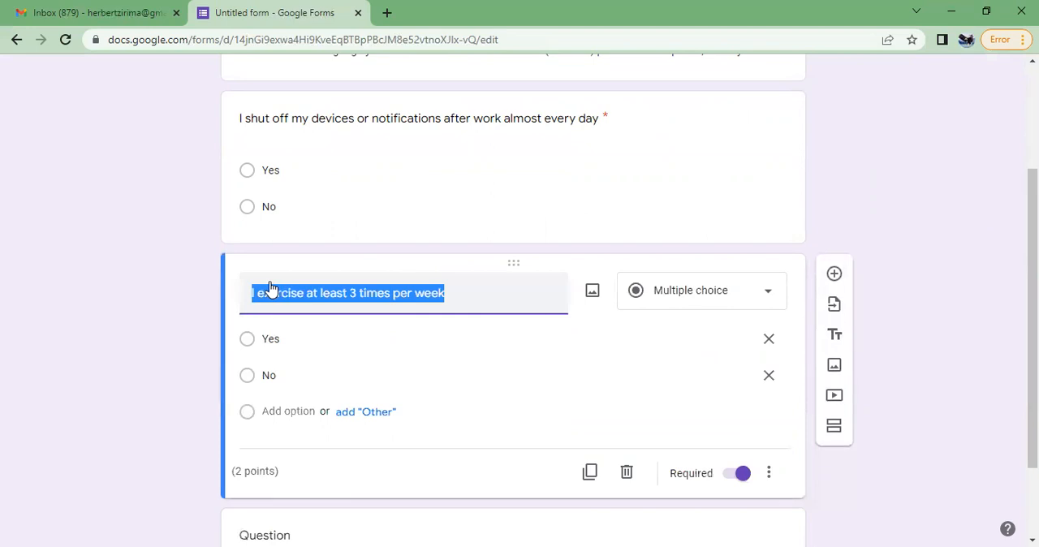
pyautogui.rightClick(268, 290)
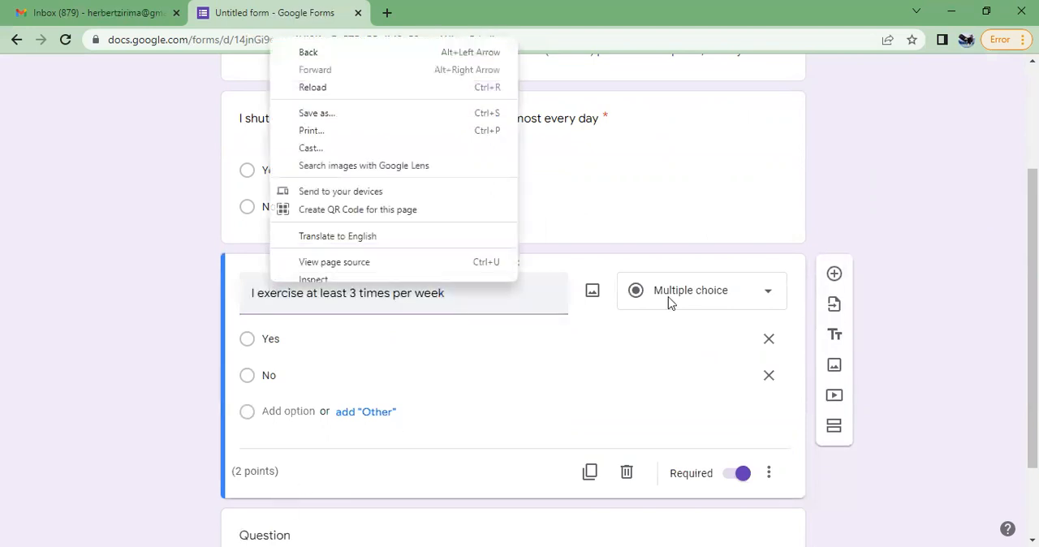
pyautogui.scroll(-3, 524, 371)
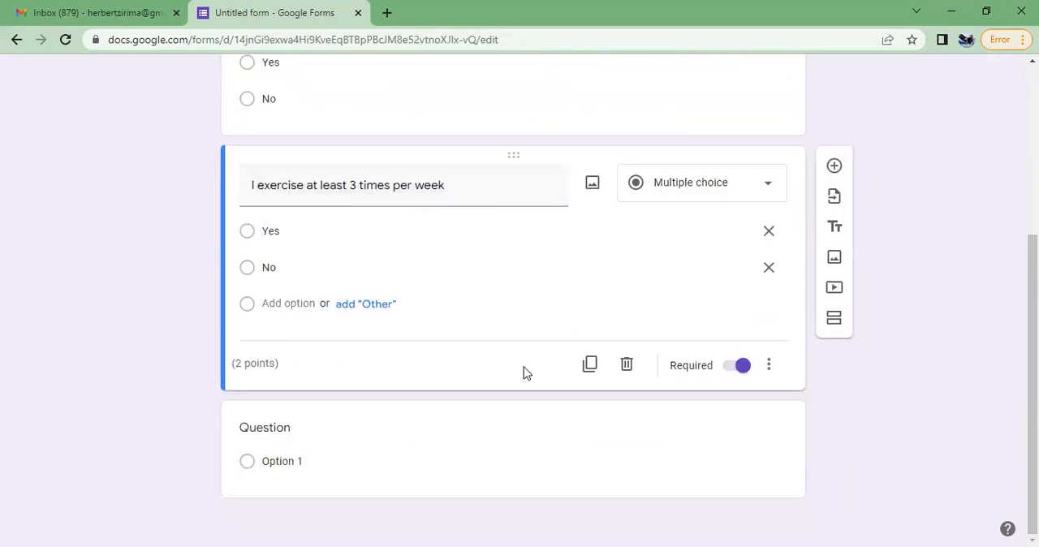
# Enter "I exercise at least 3 times a week" as the text of the new blank question
pyautogui.click(294, 435)
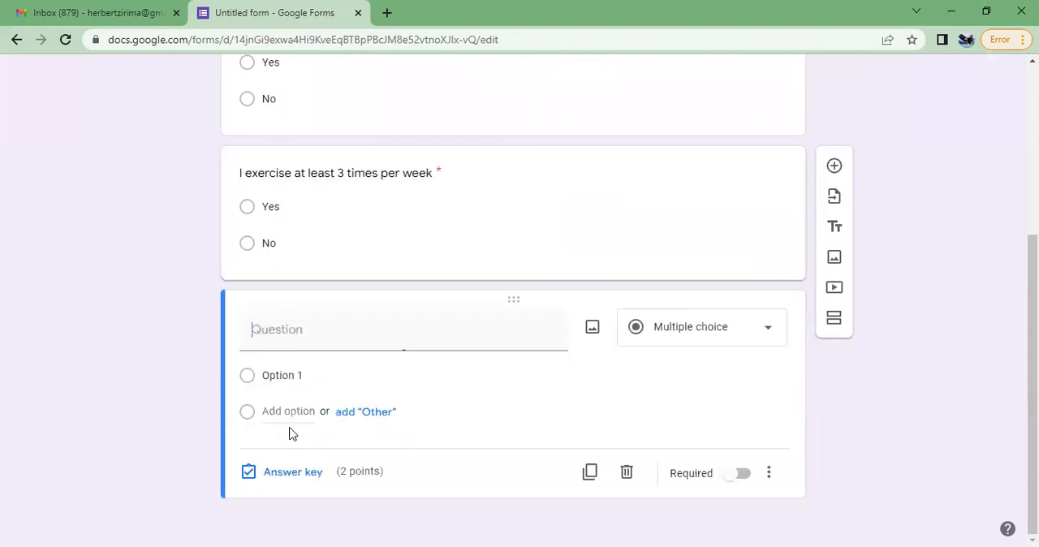
pyautogui.write('I')
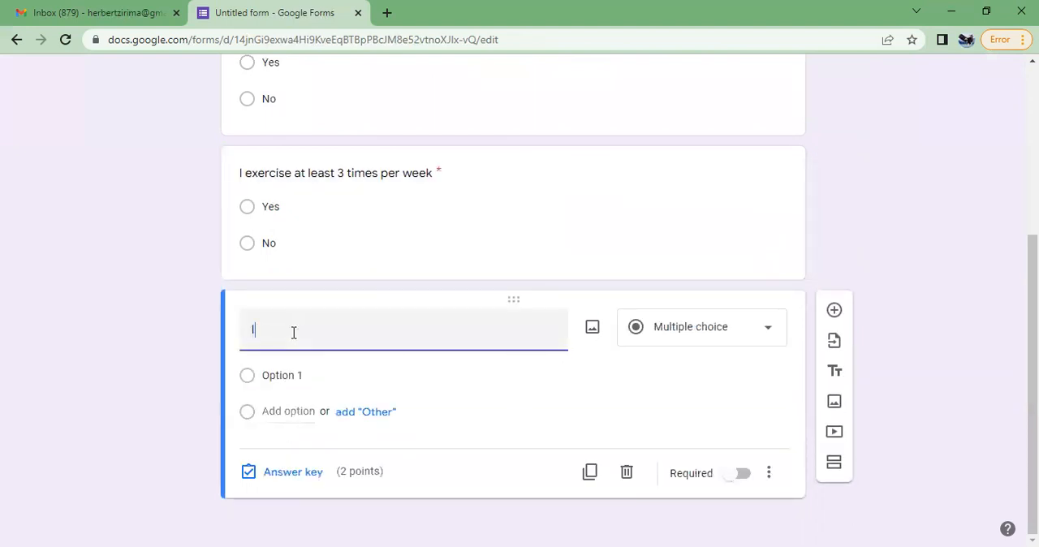
pyautogui.write(' ex')
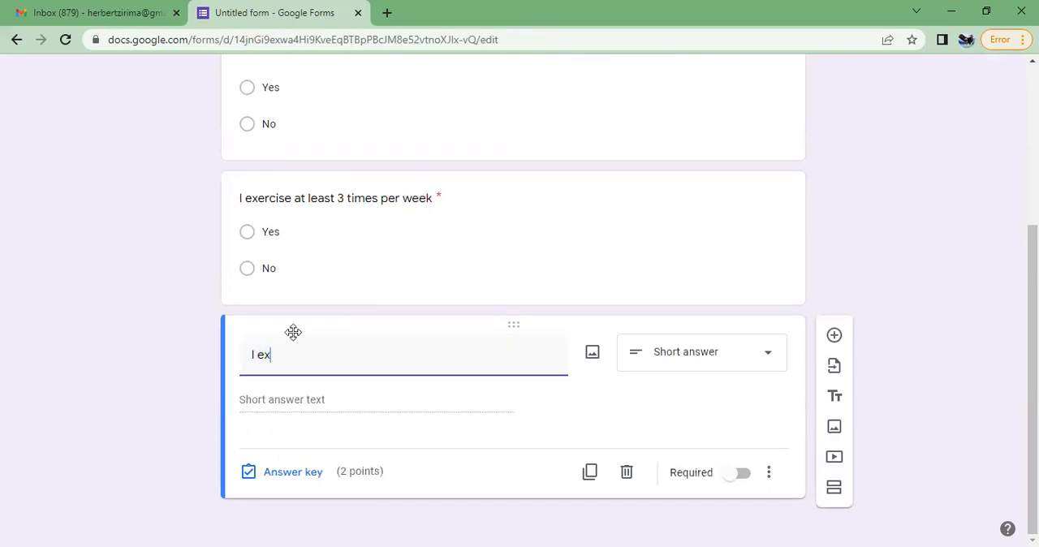
pyautogui.write('ercise at least 3 times a we')
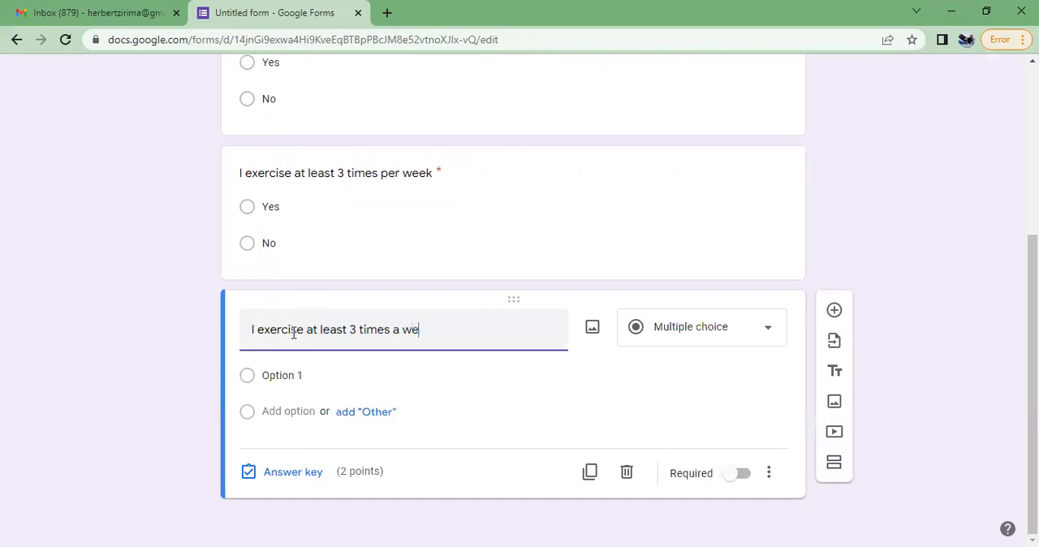
pyautogui.write('ek')
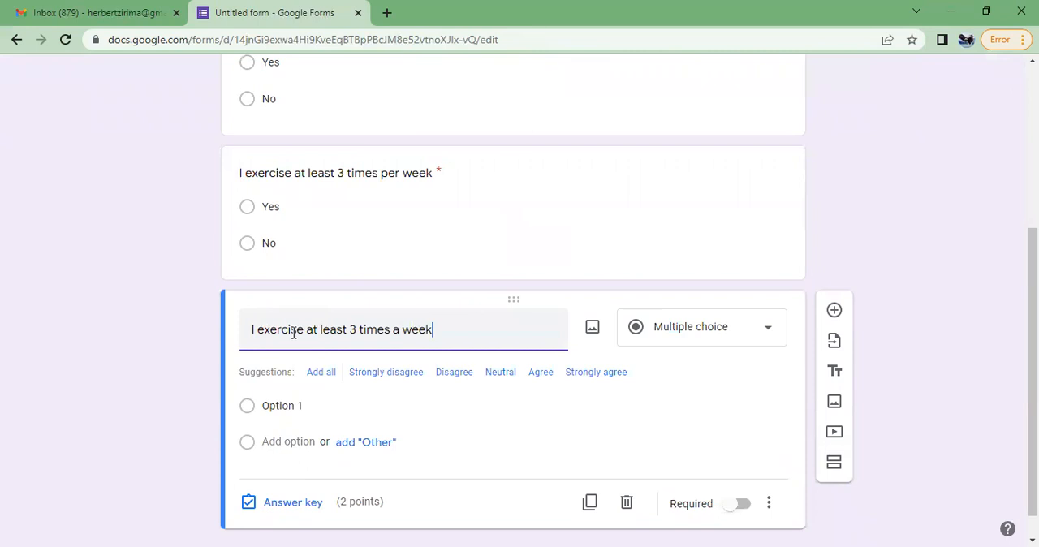
# Give the new "I exercise at least 3 times a week" question the answer options Yes and No
pyautogui.click(286, 376)
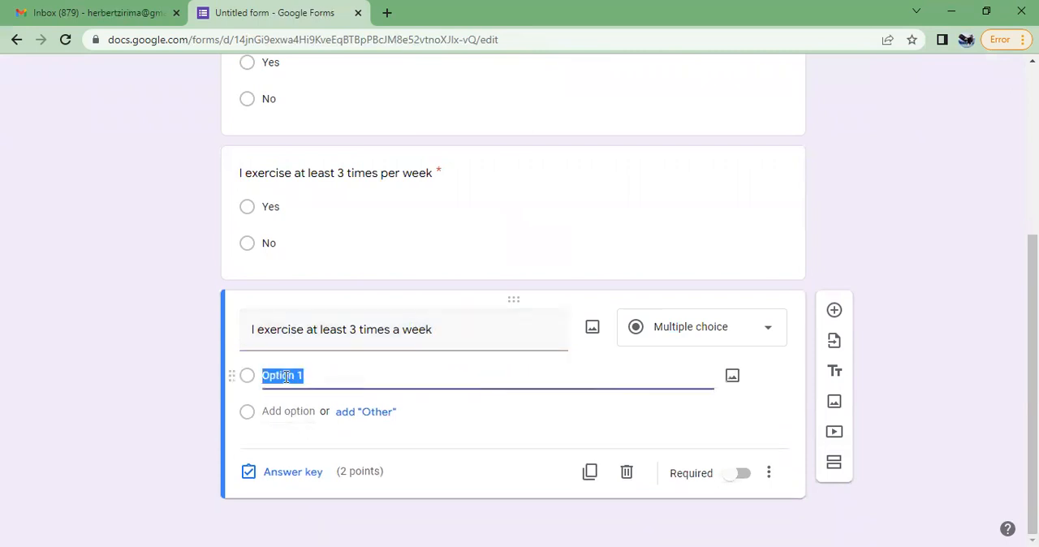
pyautogui.write('Yes')
pyautogui.click(276, 429)
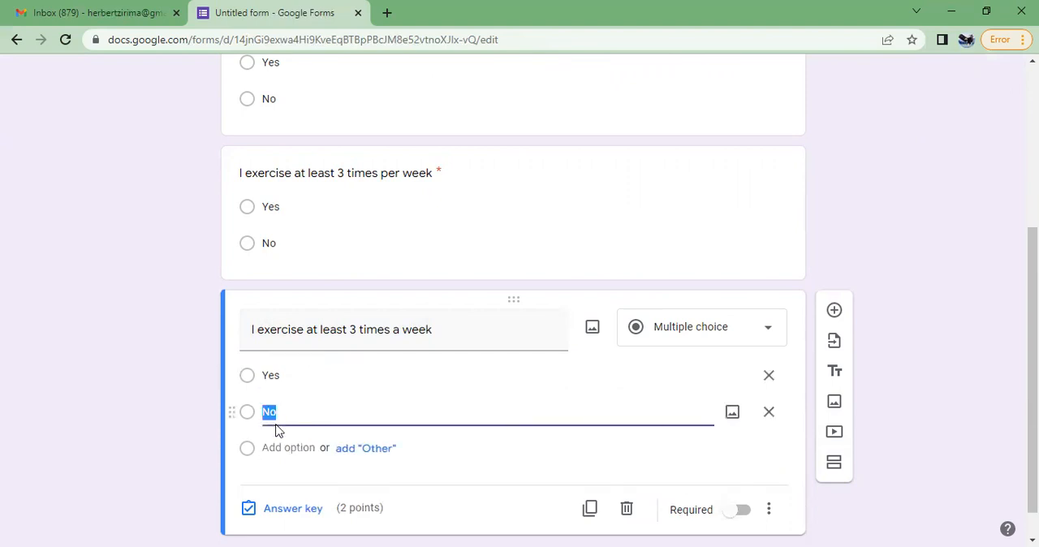
pyautogui.click(460, 487)
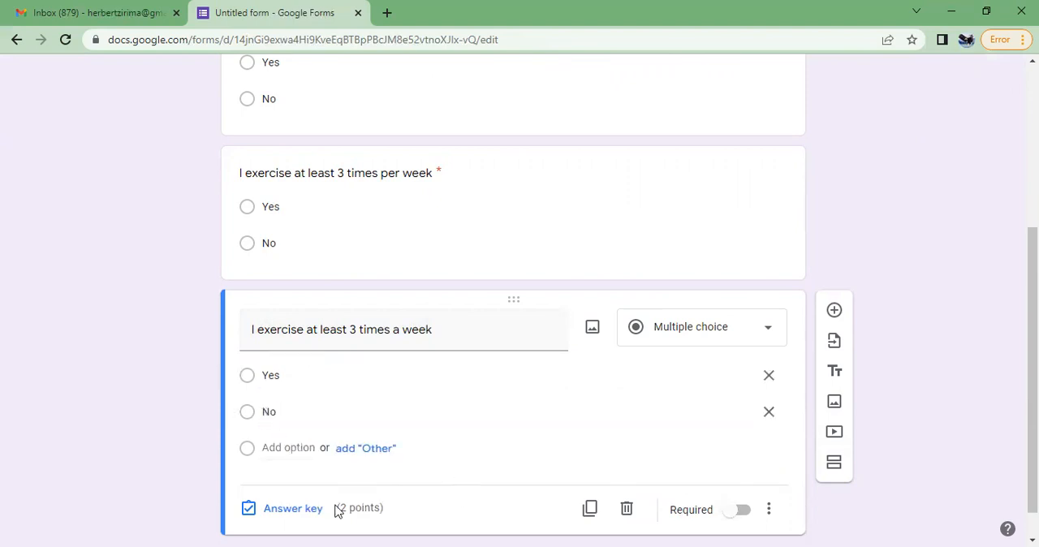
# Mark Yes as the correct answer to the question "I exercise at least 3 times a week"
pyautogui.click(291, 508)
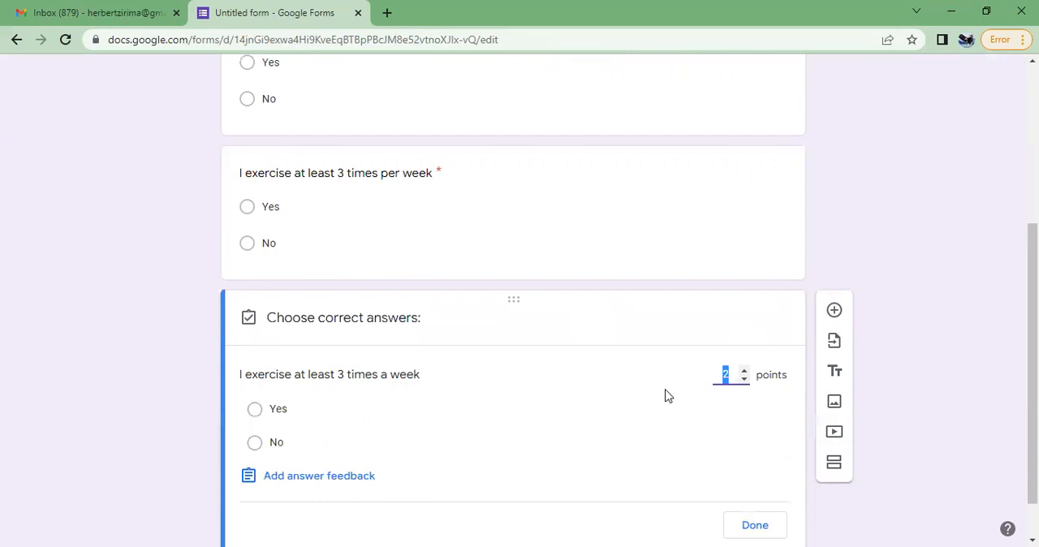
pyautogui.click(255, 410)
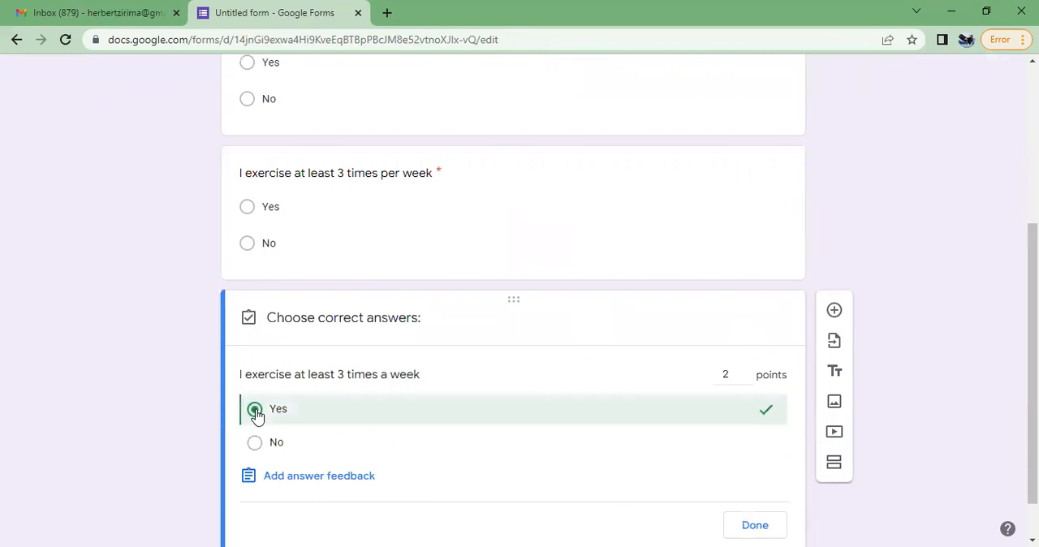
pyautogui.scroll(-1, 725, 483)
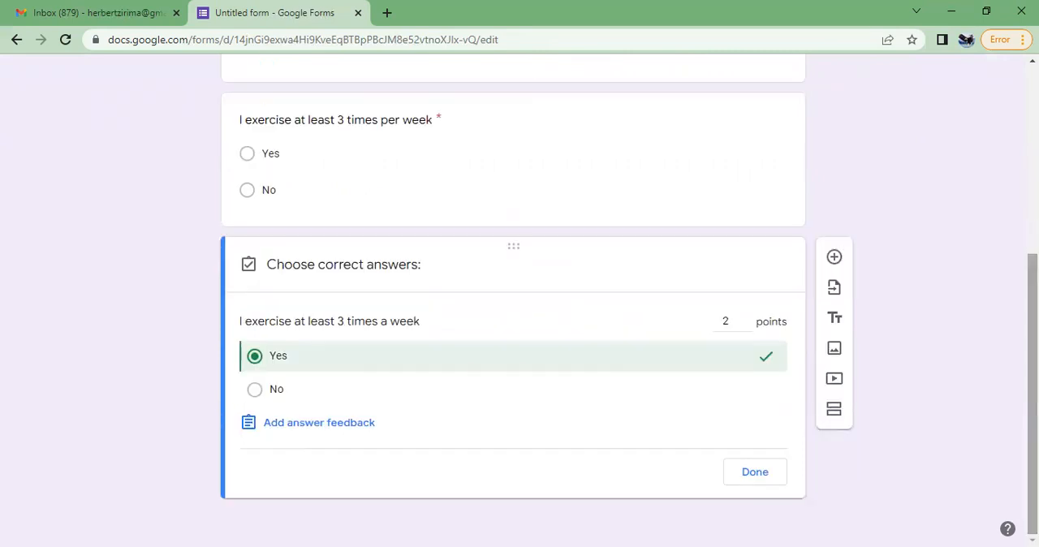
pyautogui.click(755, 473)
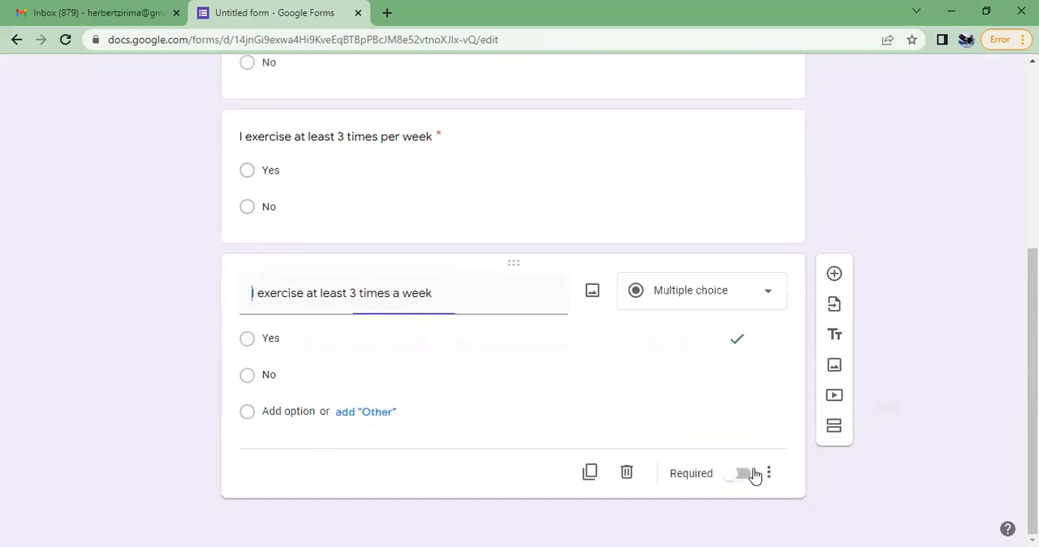
# Delete the duplicate question "I exercise at least 3 times per week" and select the remaining exercise question
pyautogui.scroll(3, 722, 311)
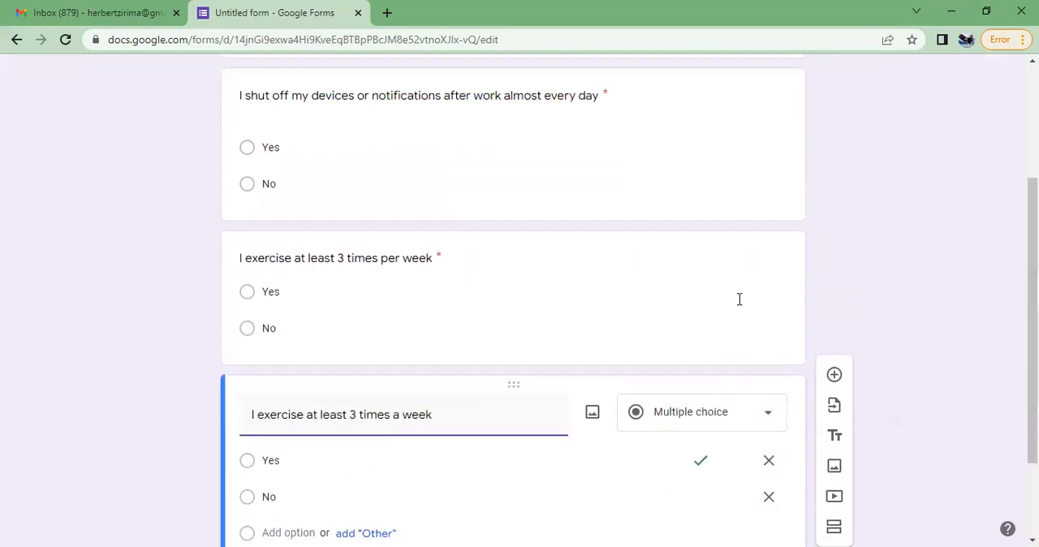
pyautogui.click(722, 311)
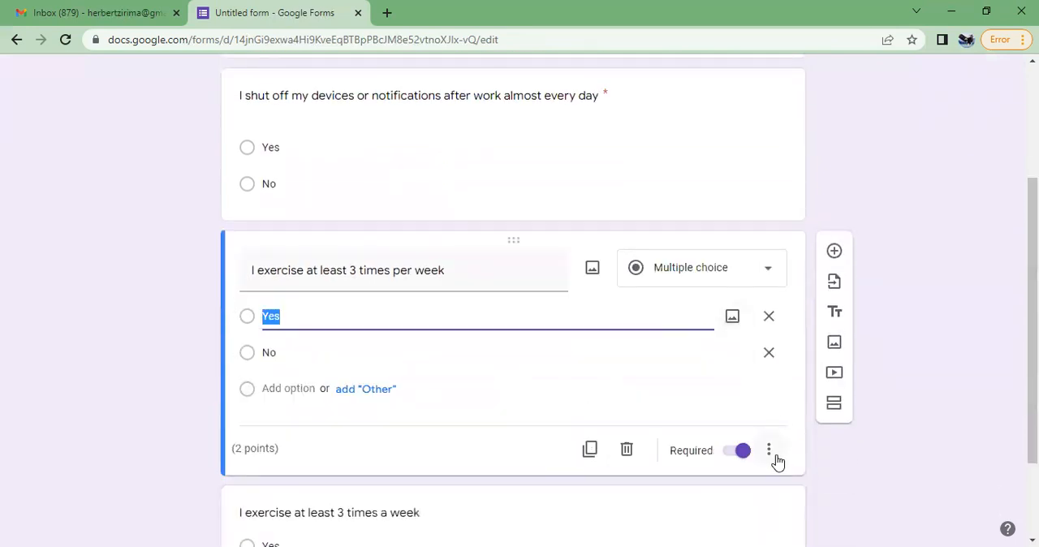
pyautogui.click(627, 449)
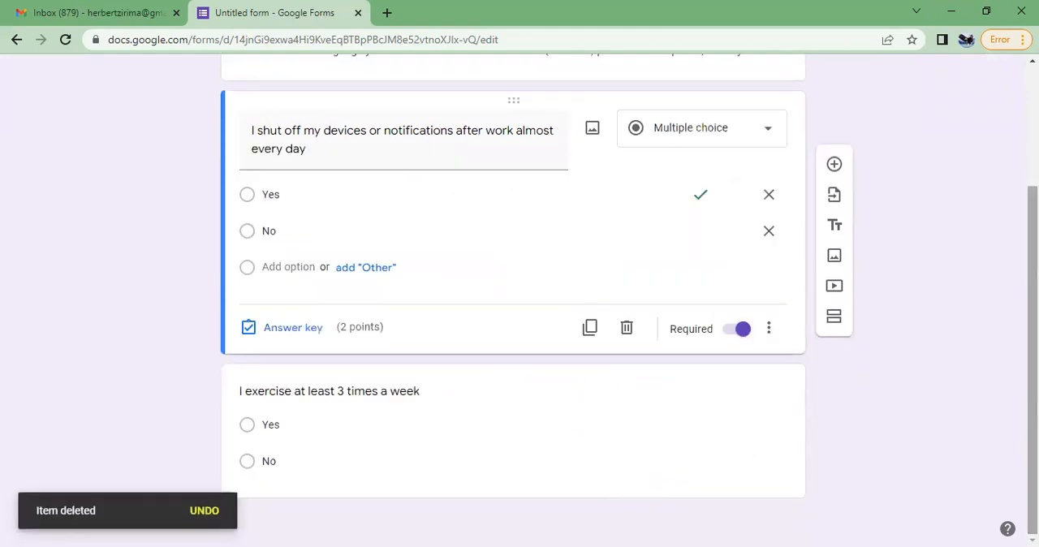
pyautogui.click(674, 409)
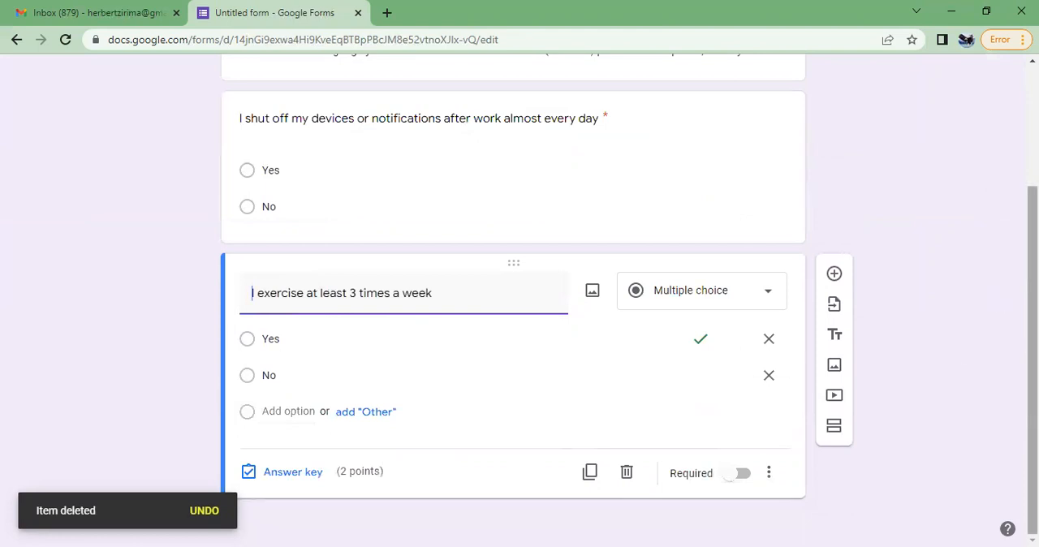
# Send the form by email to a recipient address chosen from the suggested contacts
pyautogui.scroll(2, 513, 309)
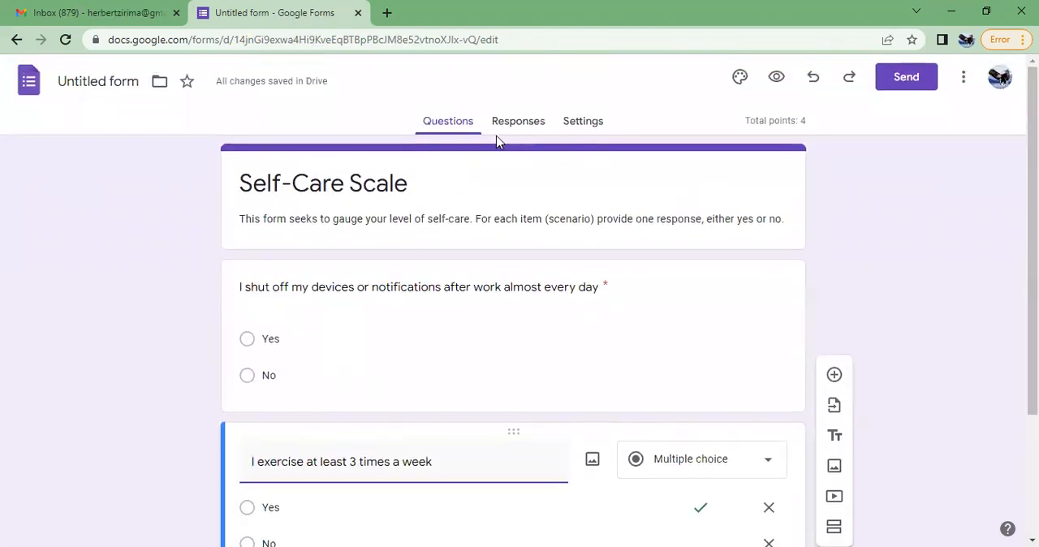
pyautogui.click(900, 78)
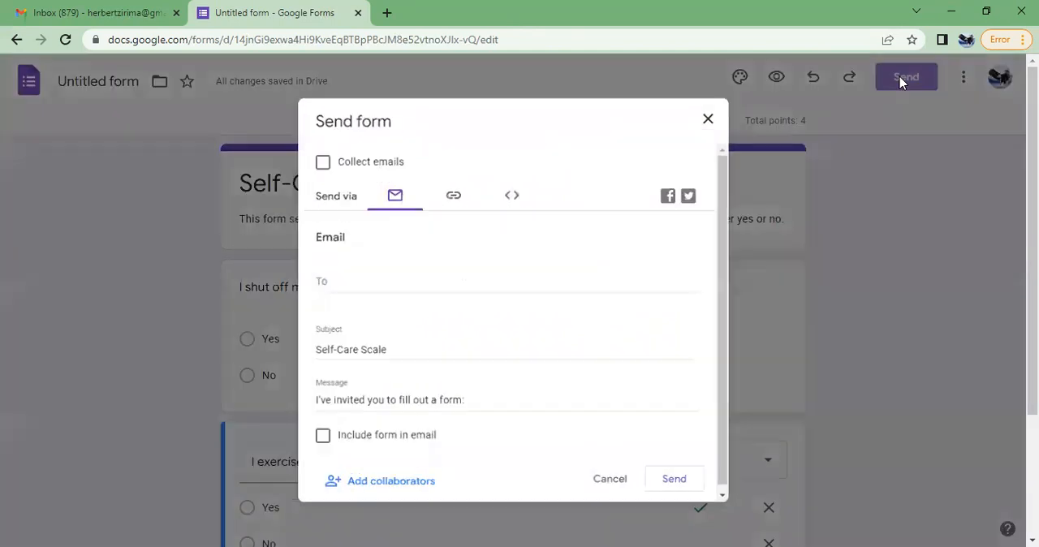
pyautogui.click(340, 278)
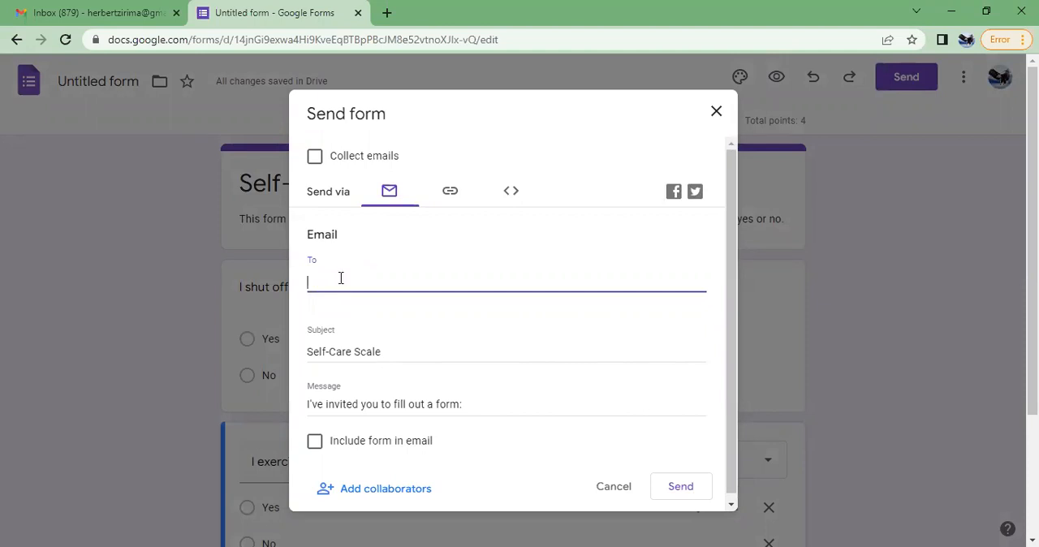
pyautogui.write('h')
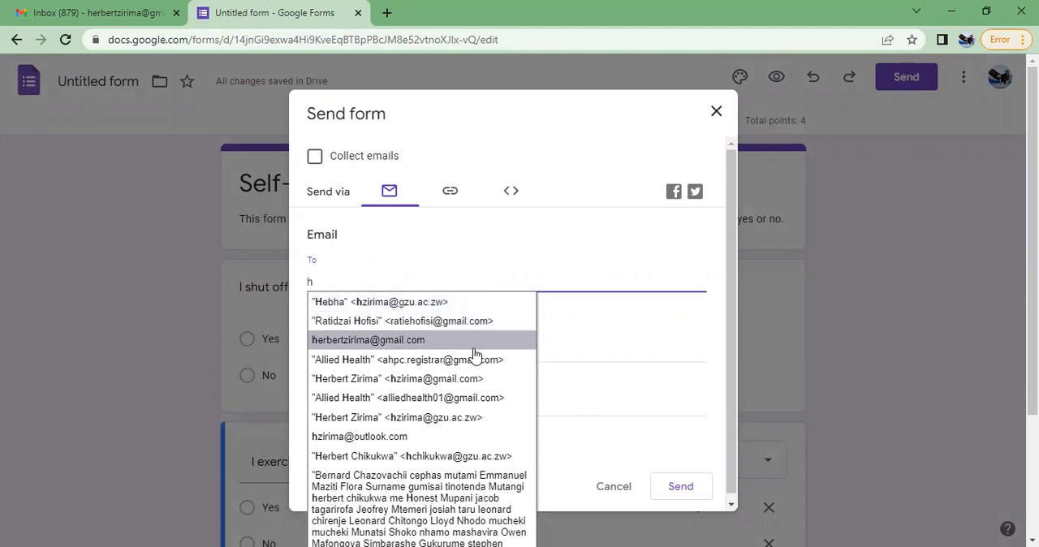
pyautogui.click(414, 307)
pyautogui.click(677, 488)
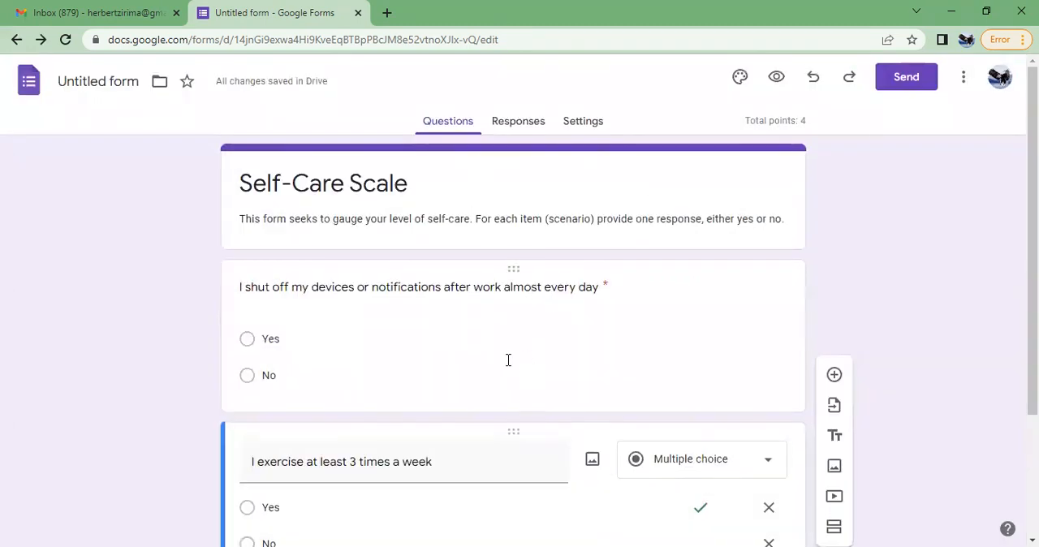
# Open the Gmail inbox in a new tab and check which account is signed in
pyautogui.click(386, 13)
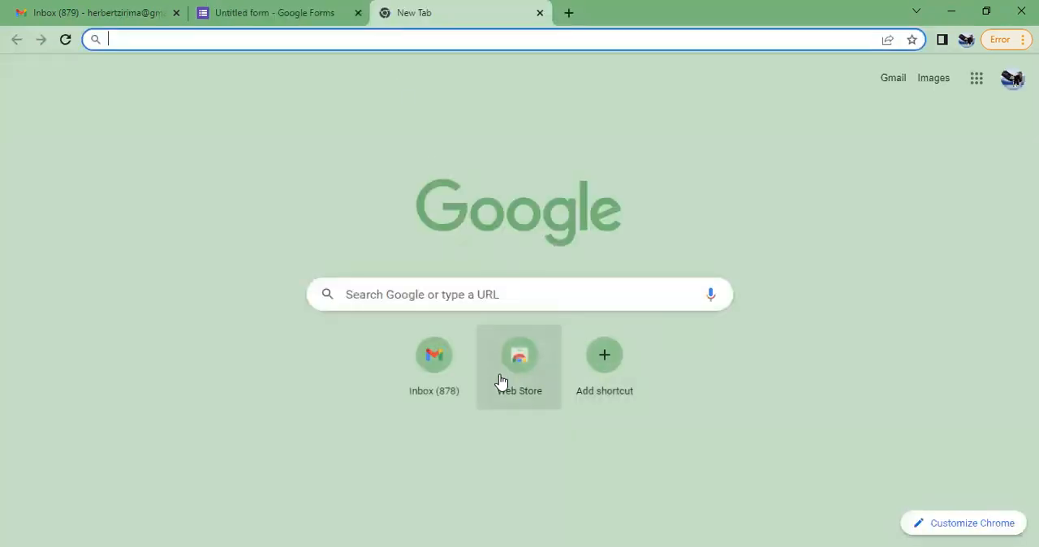
pyautogui.click(429, 363)
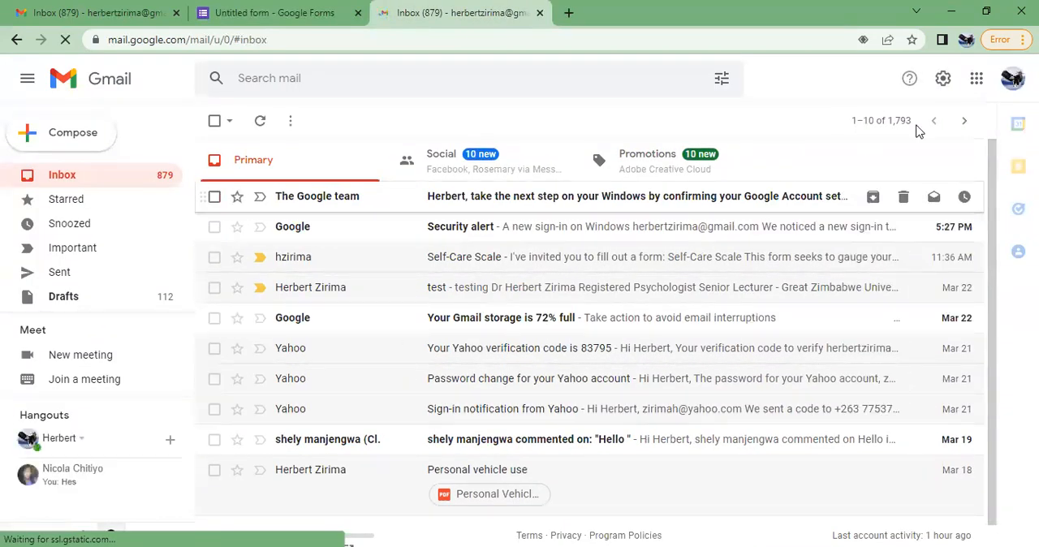
pyautogui.click(1014, 78)
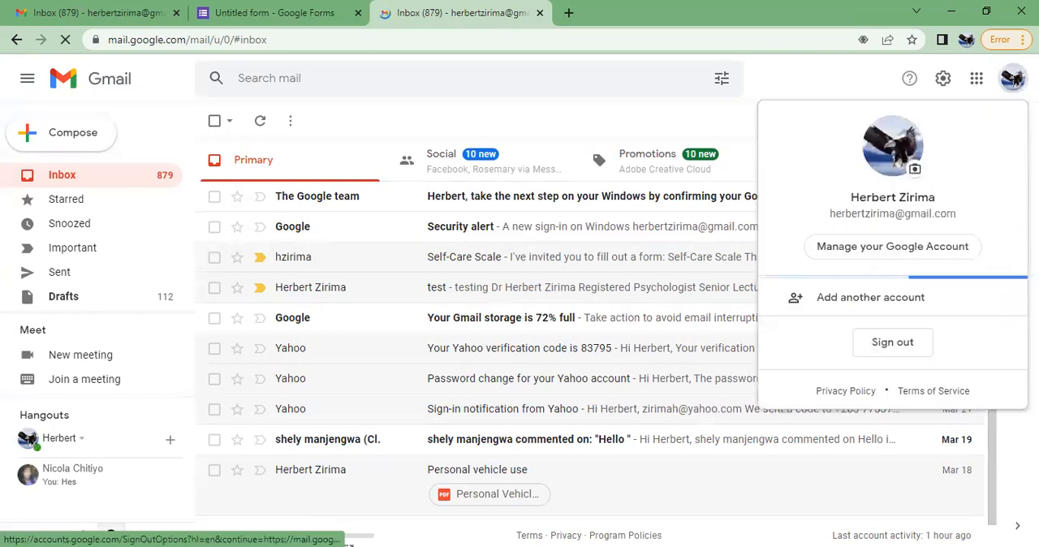
pyautogui.click(1014, 78)
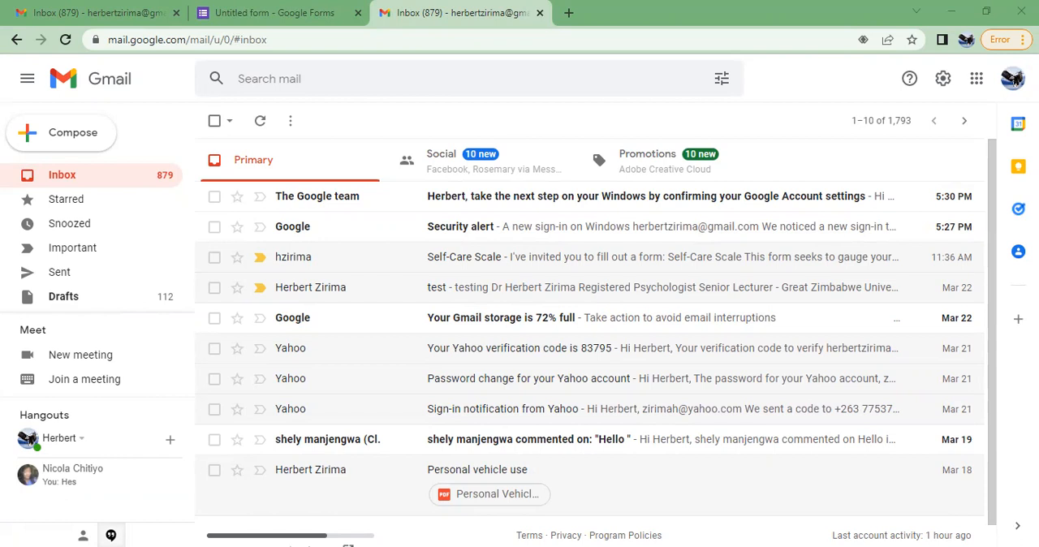
# Return to the form in Google Forms and review the response summary with its score insights and points distribution
pyautogui.click(195, 5)
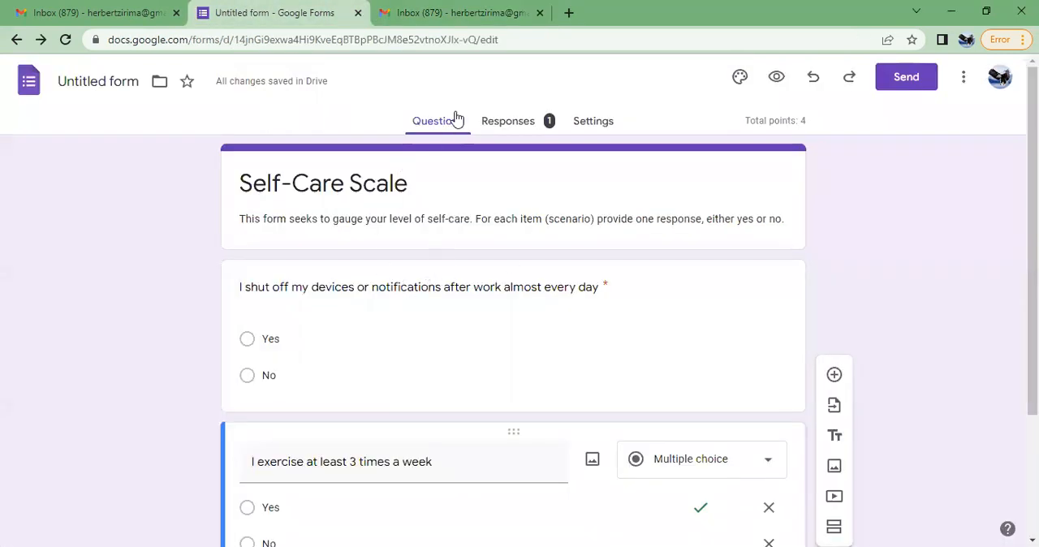
pyautogui.click(506, 128)
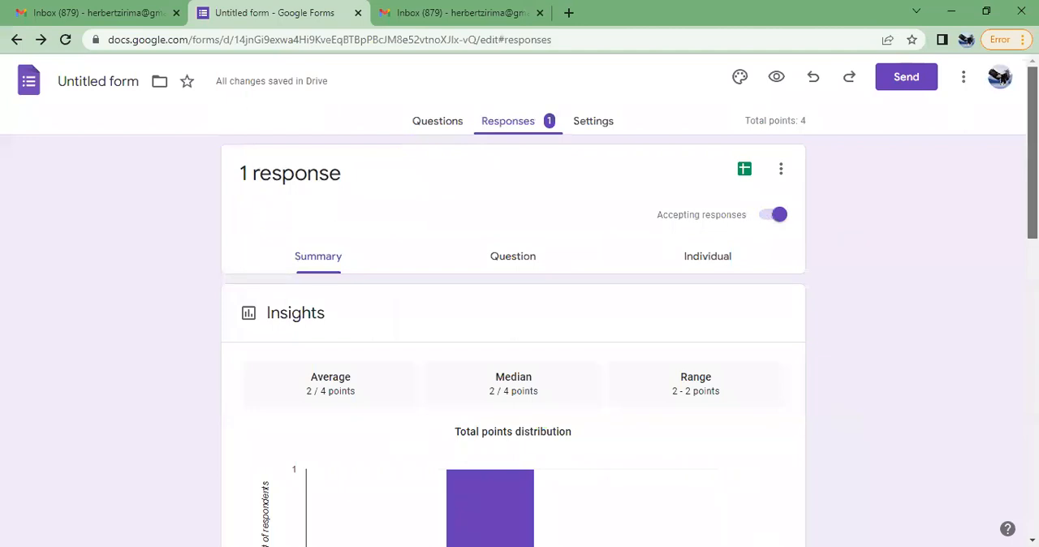
pyautogui.scroll(-3, 572, 173)
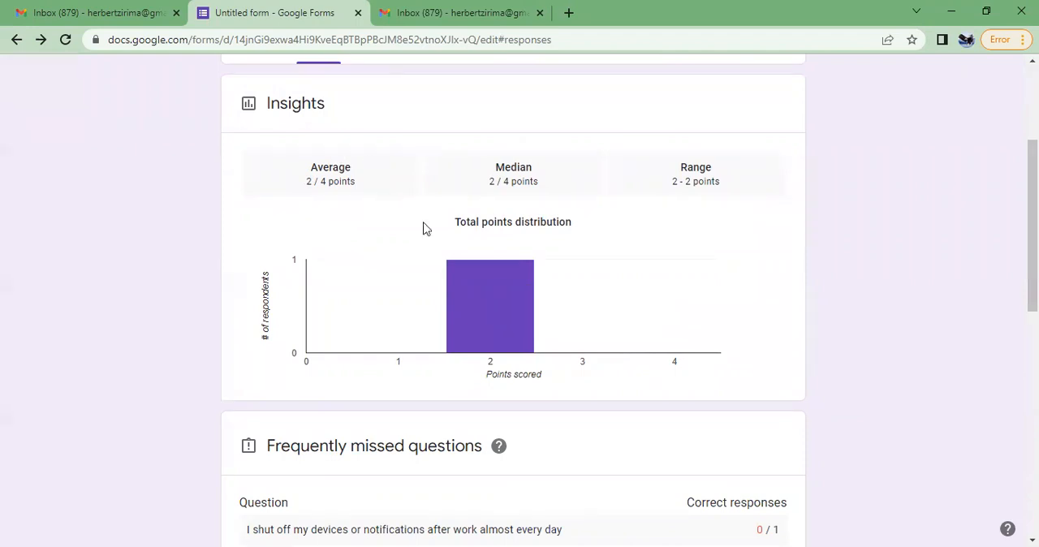
pyautogui.moveTo(1033, 227); pyautogui.dragTo(1033, 169)
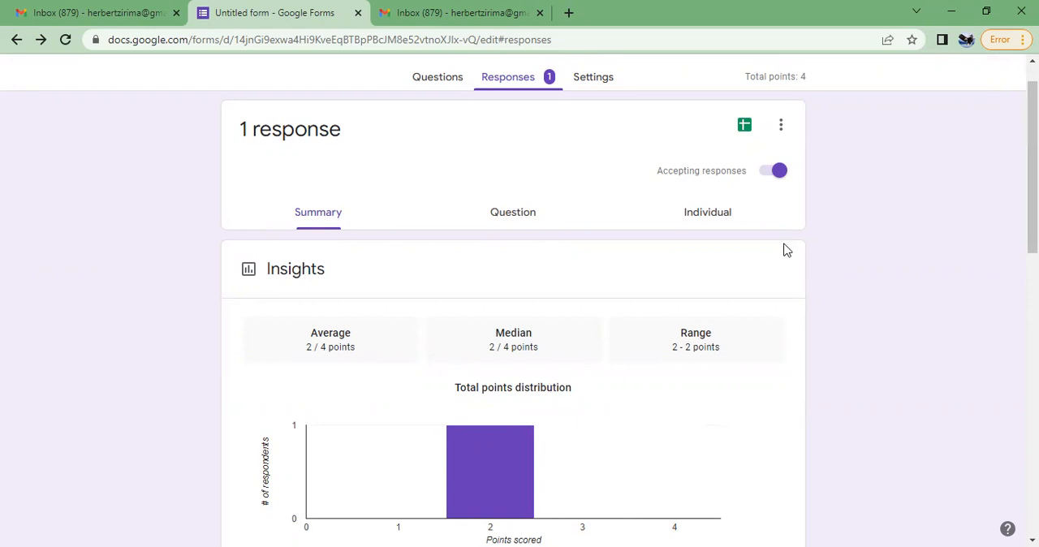
# Go back to the form's questions and copy the full-length sharing link of the form
pyautogui.click(442, 79)
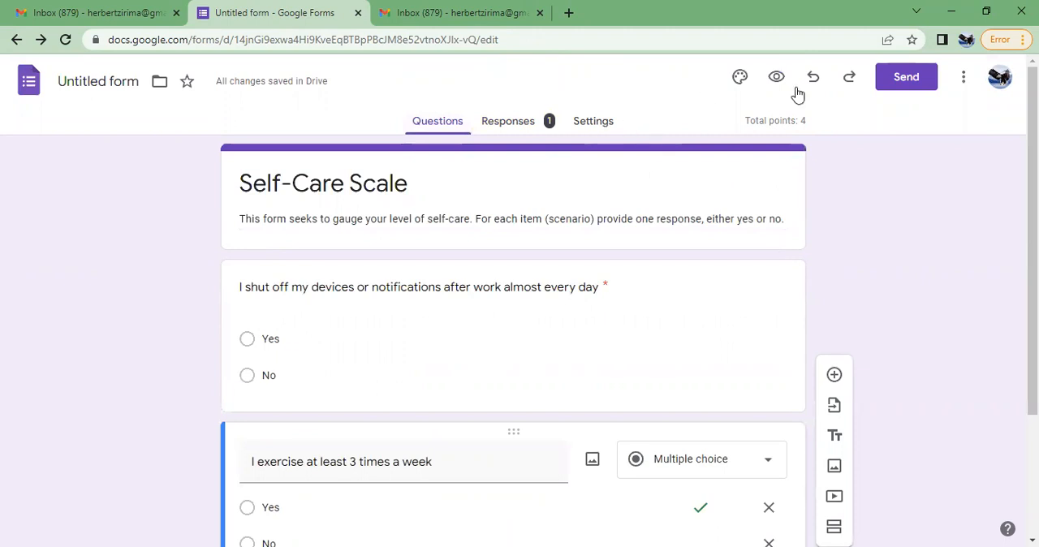
pyautogui.click(907, 77)
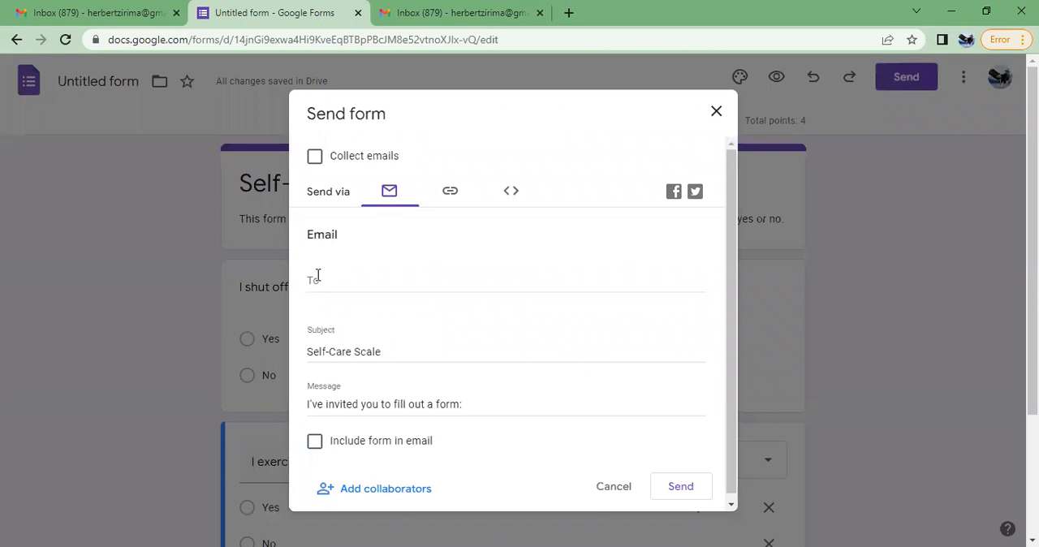
pyautogui.click(456, 190)
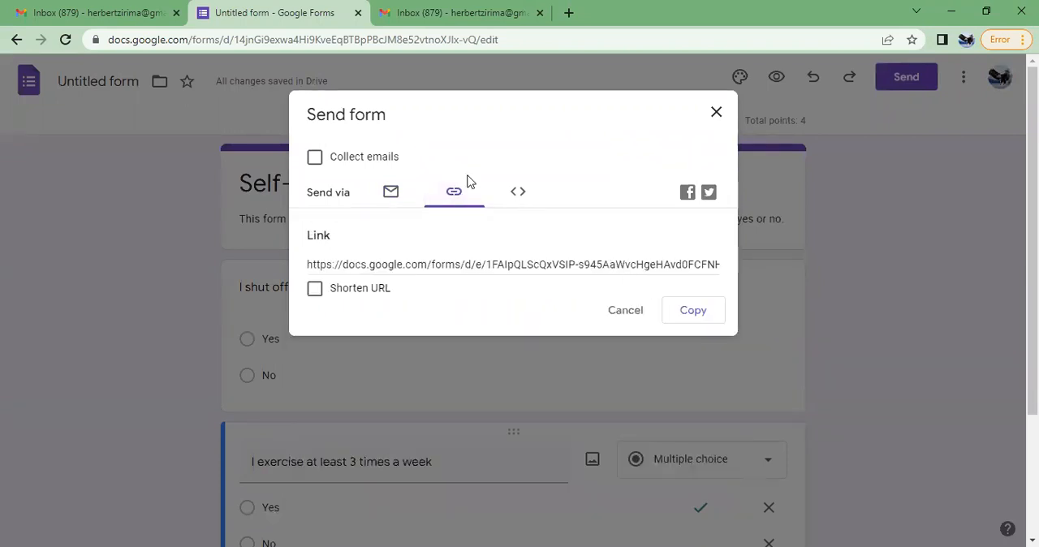
pyautogui.click(683, 310)
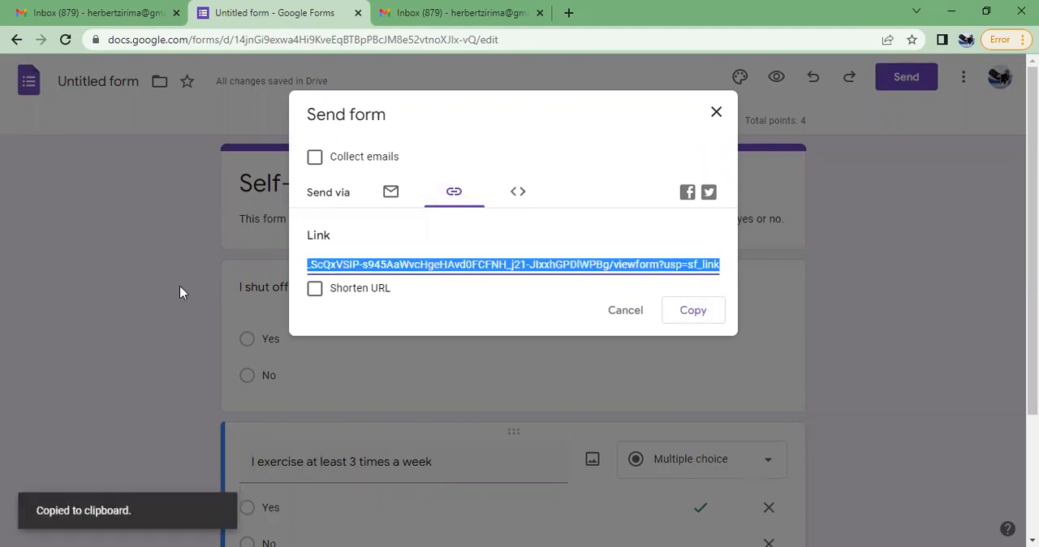